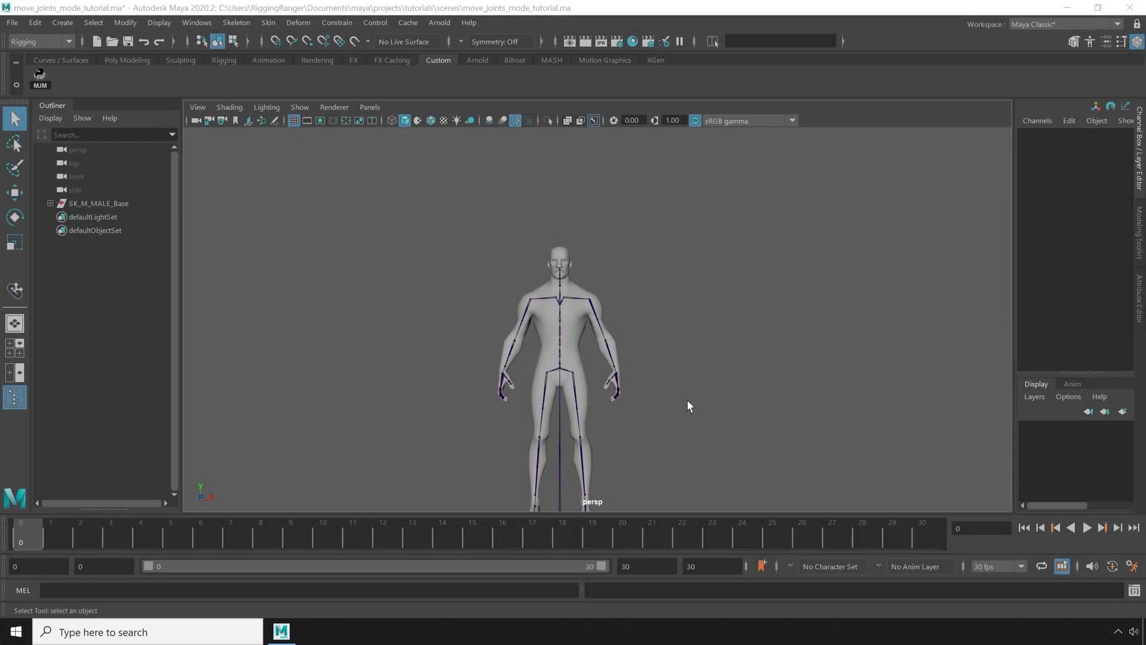
Try rotating the right upper-arm joint, then deselect it and orbit to a three-quarter view.
{"action": "left_click", "coordinate": [526, 303]}
{"action": "key", "text": "e"}
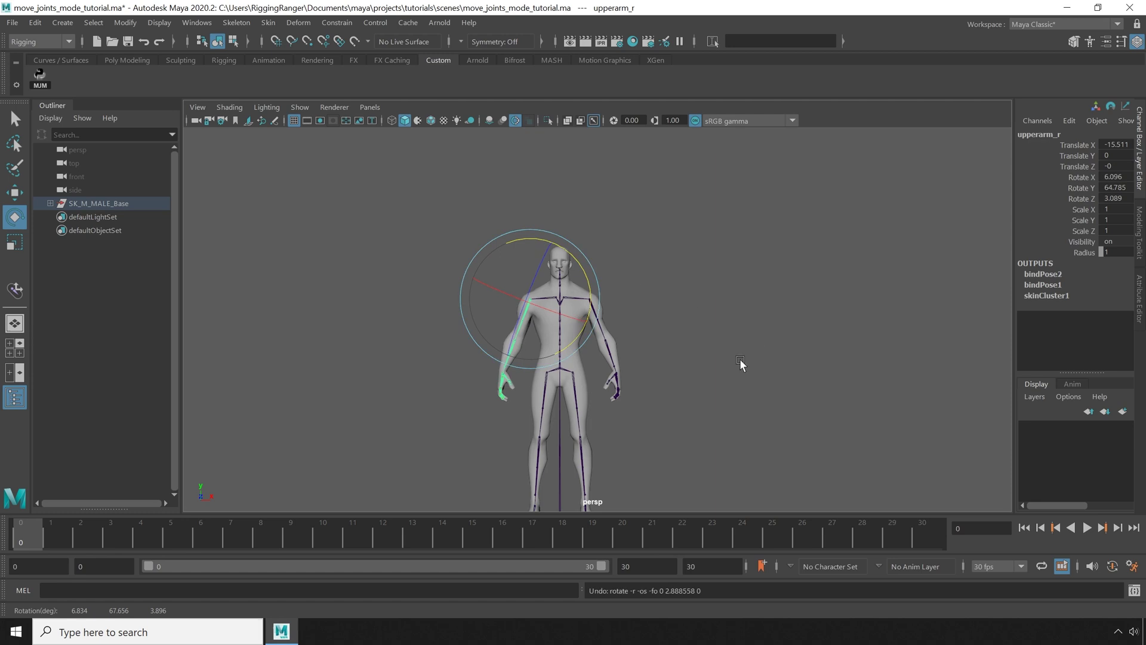
{"action": "left_click", "coordinate": [743, 364]}
{"action": "left_click_drag", "start_coordinate": [689, 338], "coordinate": [660, 357], "text": "alt"}
{"action": "scroll", "coordinate": [660, 358], "scroll_direction": "up", "scroll_amount": 5}
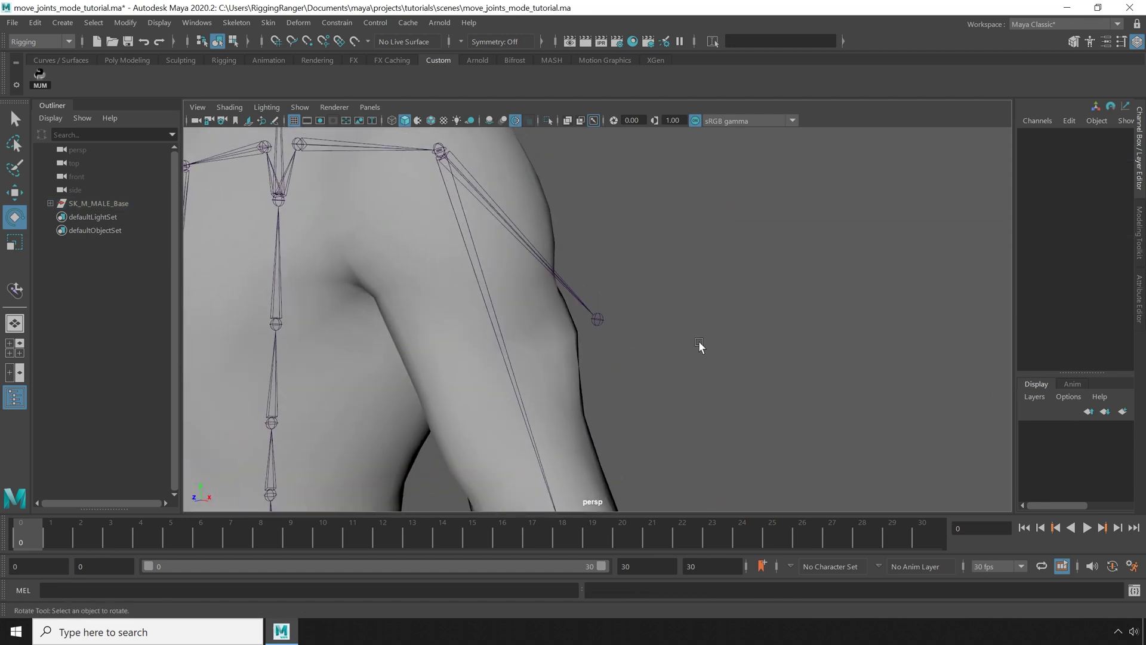
Select the left upper-arm twist joint, then the forearm twist joints near the wrist.
{"action": "left_click", "coordinate": [608, 328]}
{"action": "scroll", "coordinate": [729, 422], "scroll_direction": "down", "scroll_amount": 5}
{"action": "left_click_drag", "start_coordinate": [729, 422], "coordinate": [690, 341], "text": "alt"}
{"action": "key", "text": "q"}
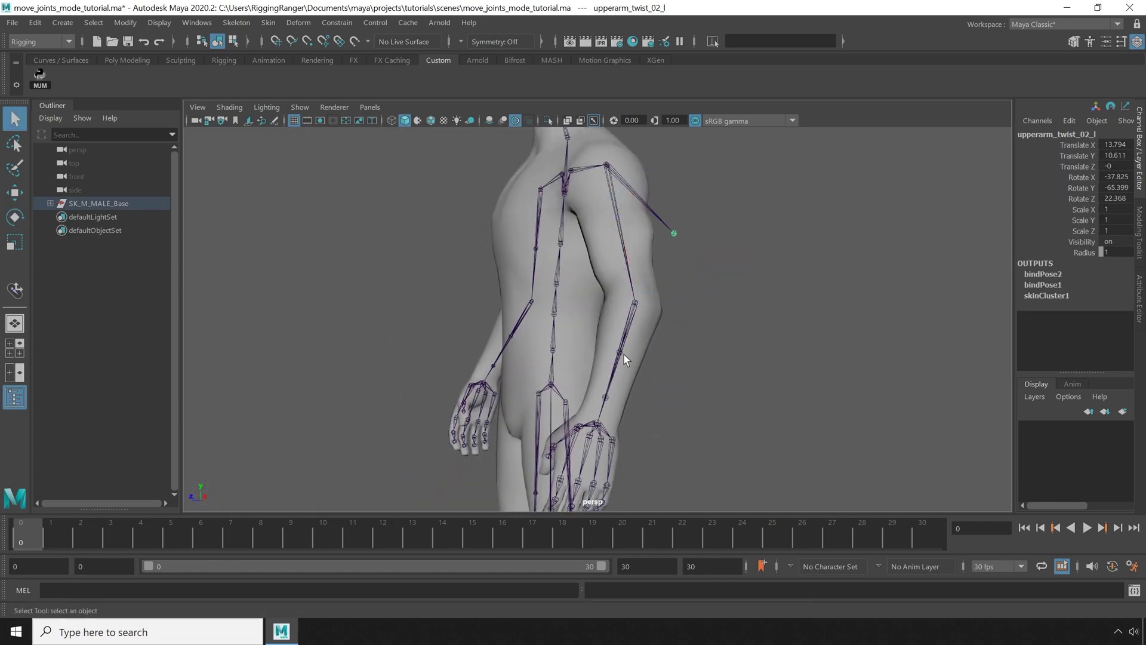
{"action": "left_click", "coordinate": [621, 353]}
{"action": "left_click", "coordinate": [607, 397], "text": "shift"}
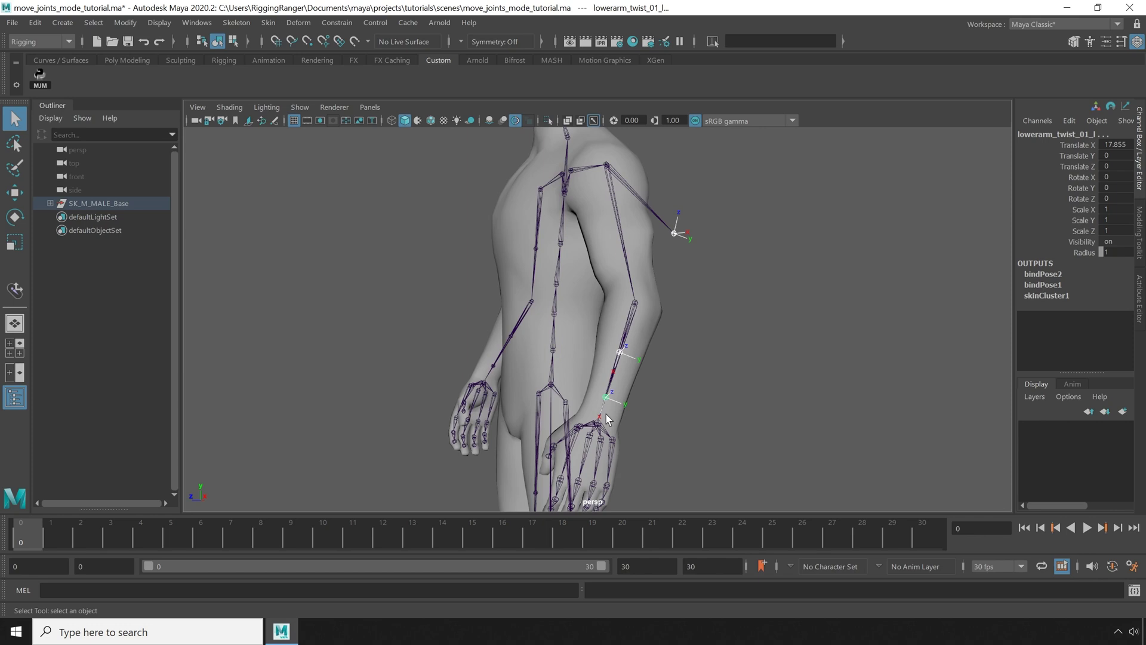
{"action": "left_click_drag", "start_coordinate": [702, 262], "coordinate": [724, 266], "text": "alt"}
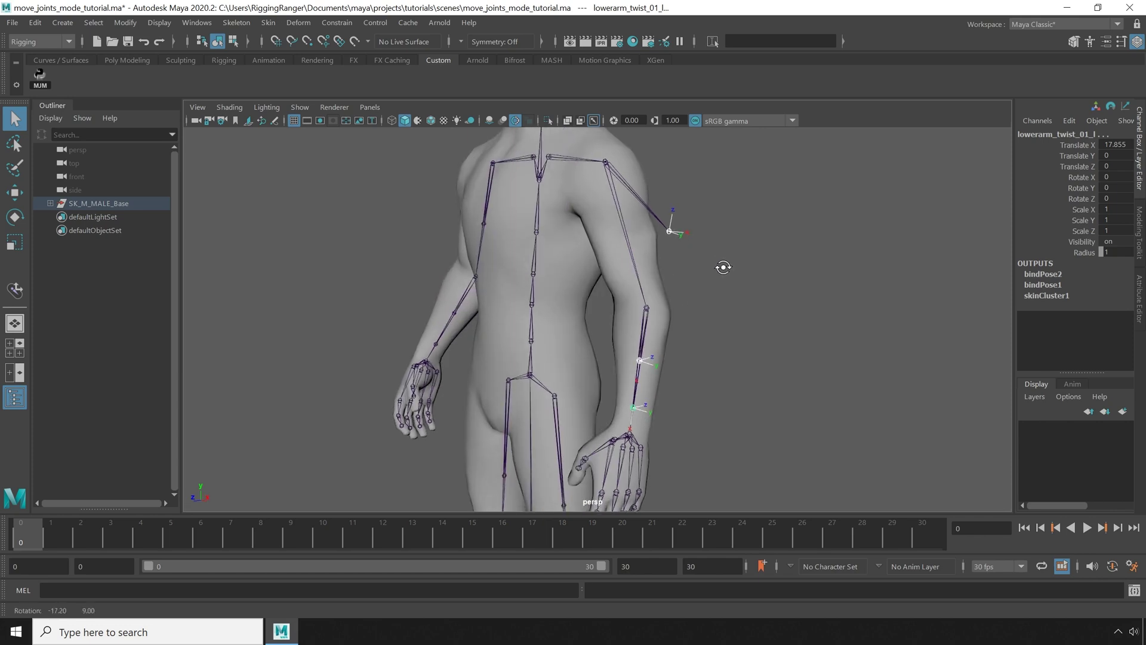
Enable Skin > Move Skinned Joints on the body mesh.
{"action": "left_click", "coordinate": [645, 281]}
{"action": "left_click", "coordinate": [268, 22]}
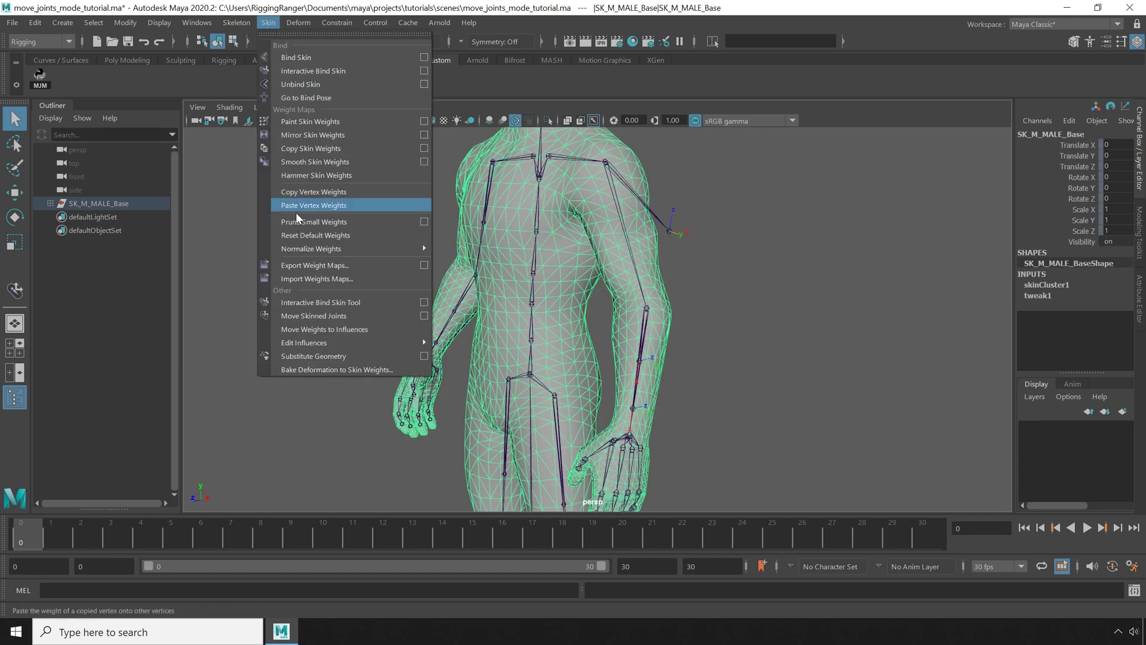
{"action": "left_click", "coordinate": [317, 315]}
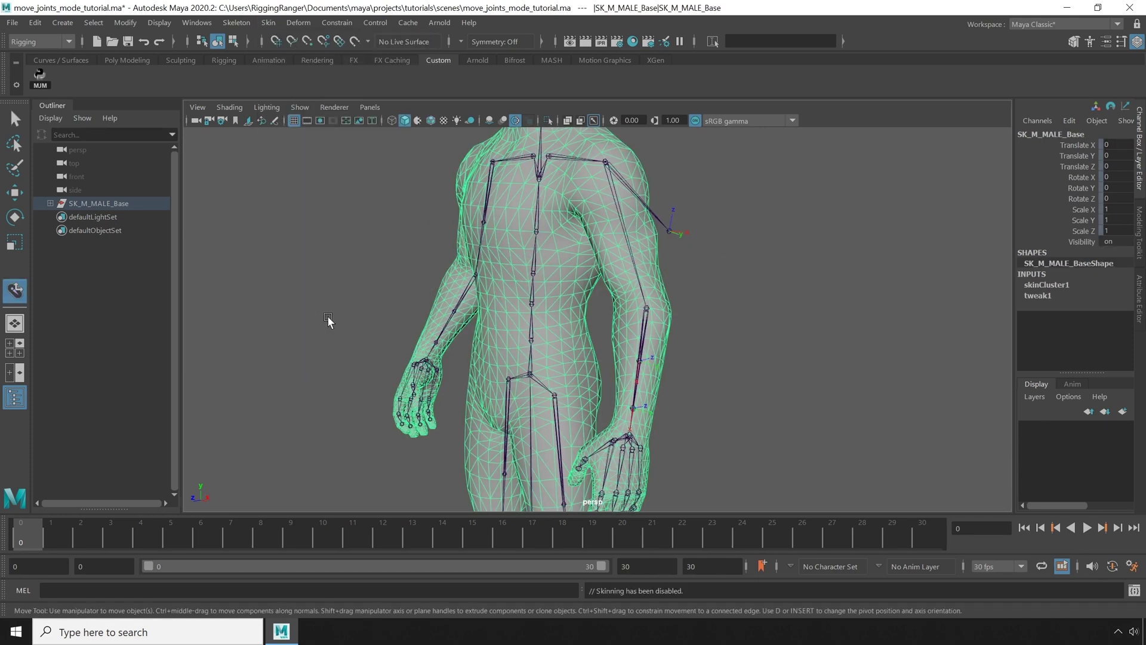
Slide upperarm_twist_02_l left along X, then test a rotation and undo it.
{"action": "left_click", "coordinate": [675, 232]}
{"action": "left_click_drag", "start_coordinate": [621, 235], "coordinate": [579, 243]}
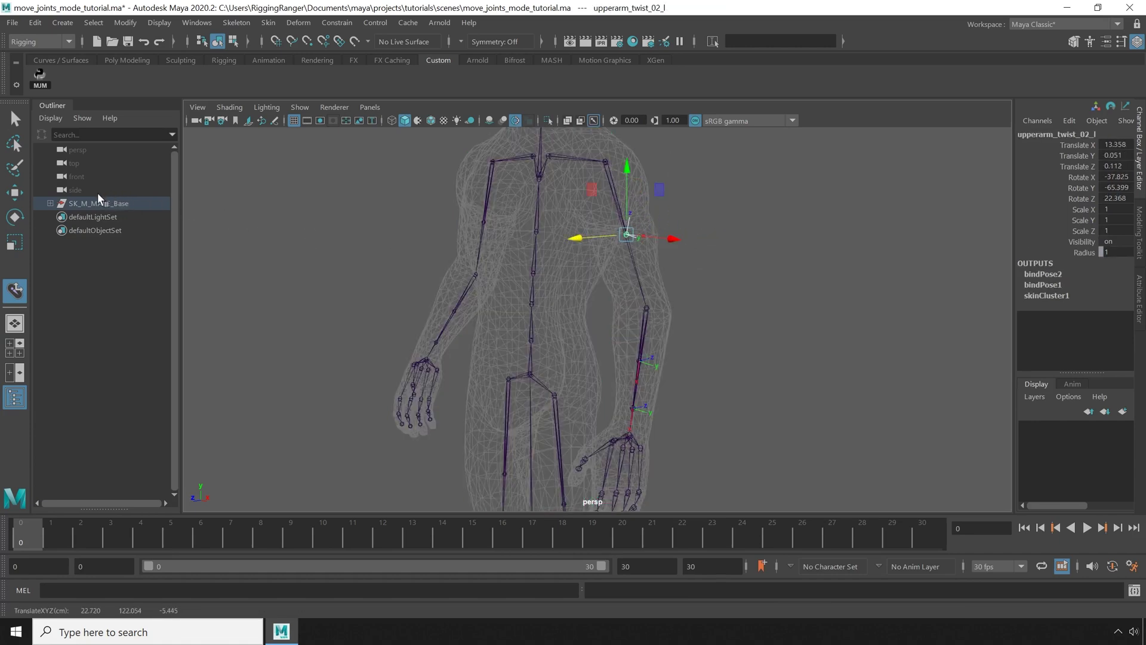
{"action": "left_click", "coordinate": [15, 216]}
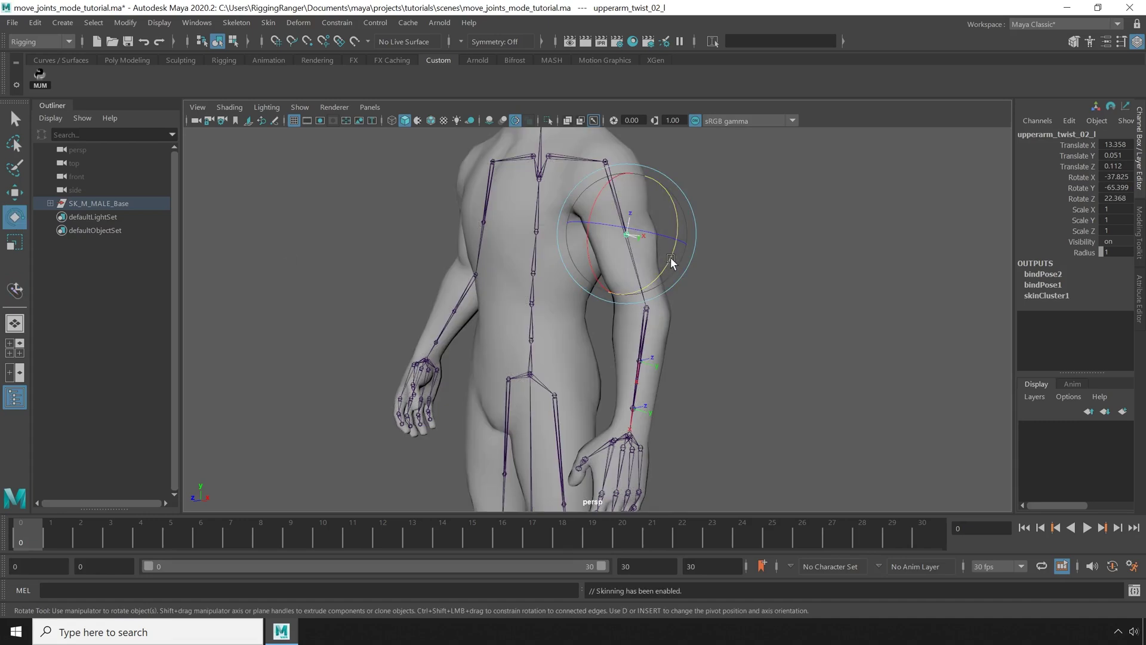
{"action": "left_click_drag", "start_coordinate": [678, 264], "coordinate": [644, 267]}
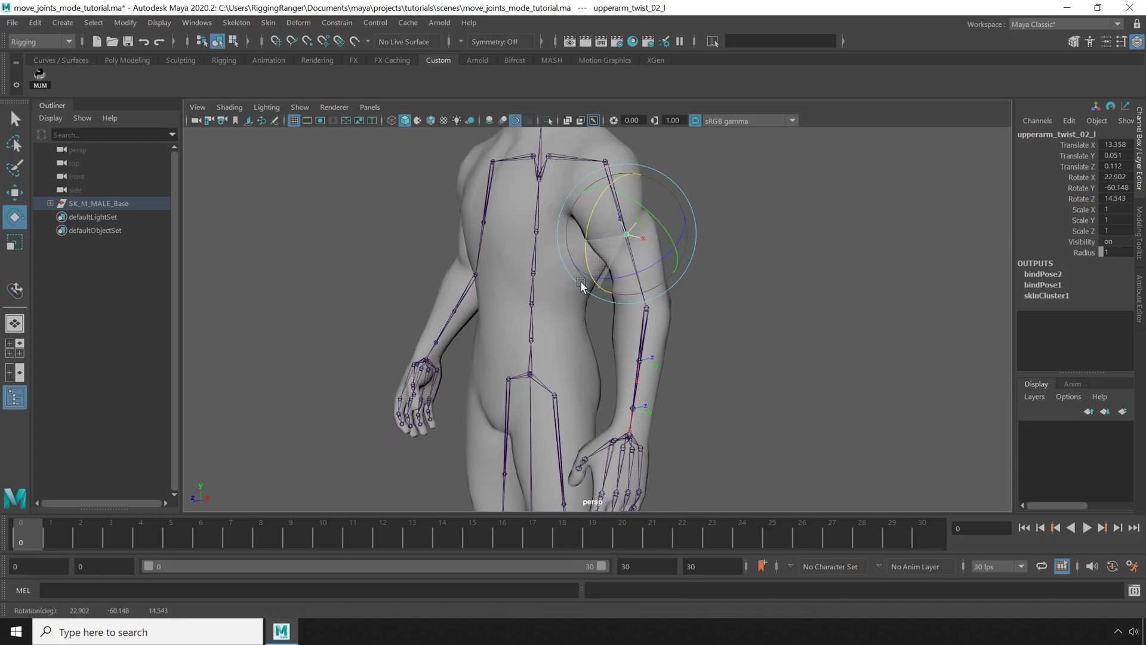
{"action": "key", "text": "ctrl+z"}
{"action": "key", "text": "ctrl+z"}
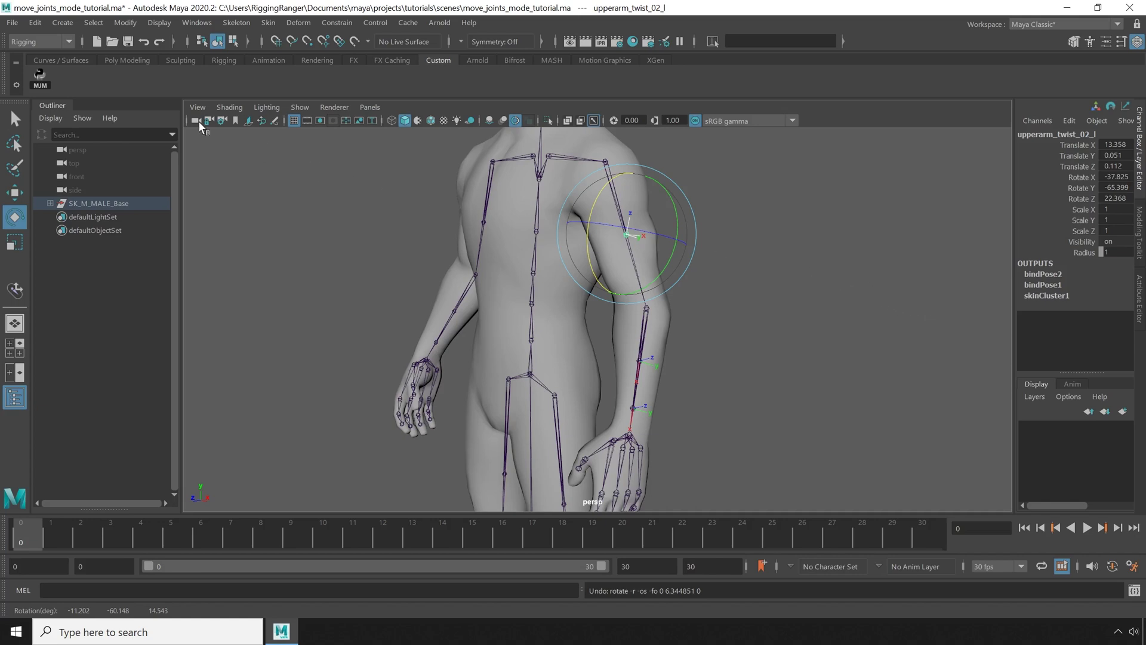
Enter move-joints mode with MJM, rotate the upper-arm joint, then choose Exit Move Joints Mode.
{"action": "left_click", "coordinate": [42, 88]}
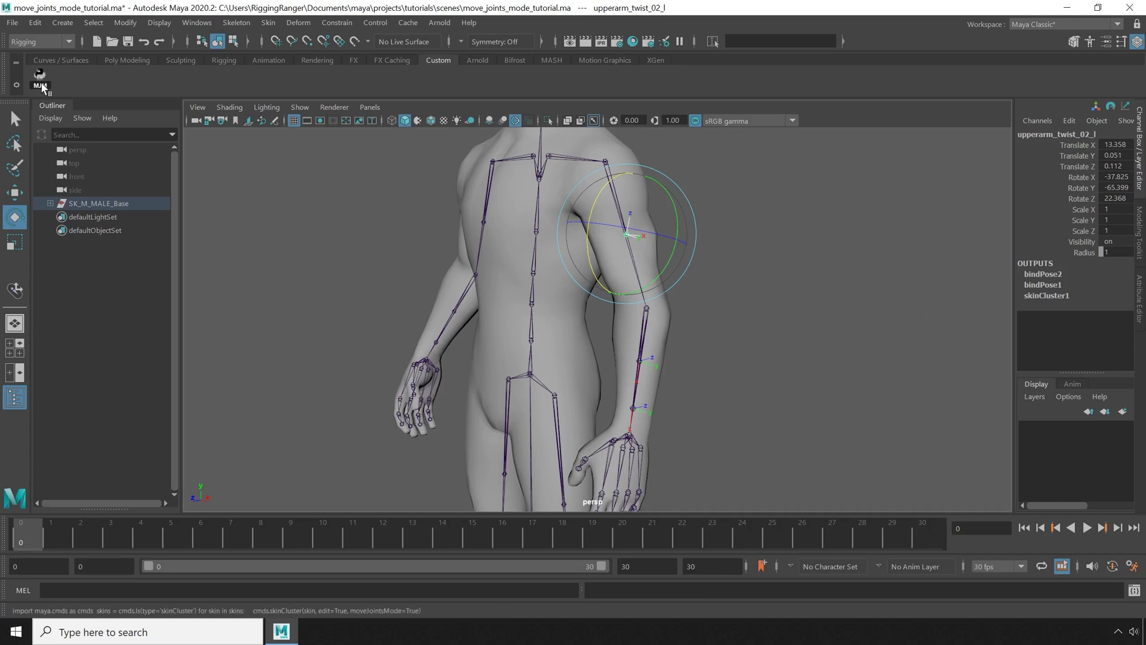
{"action": "left_click_drag", "start_coordinate": [584, 271], "coordinate": [666, 263]}
{"action": "right_click", "coordinate": [33, 81]}
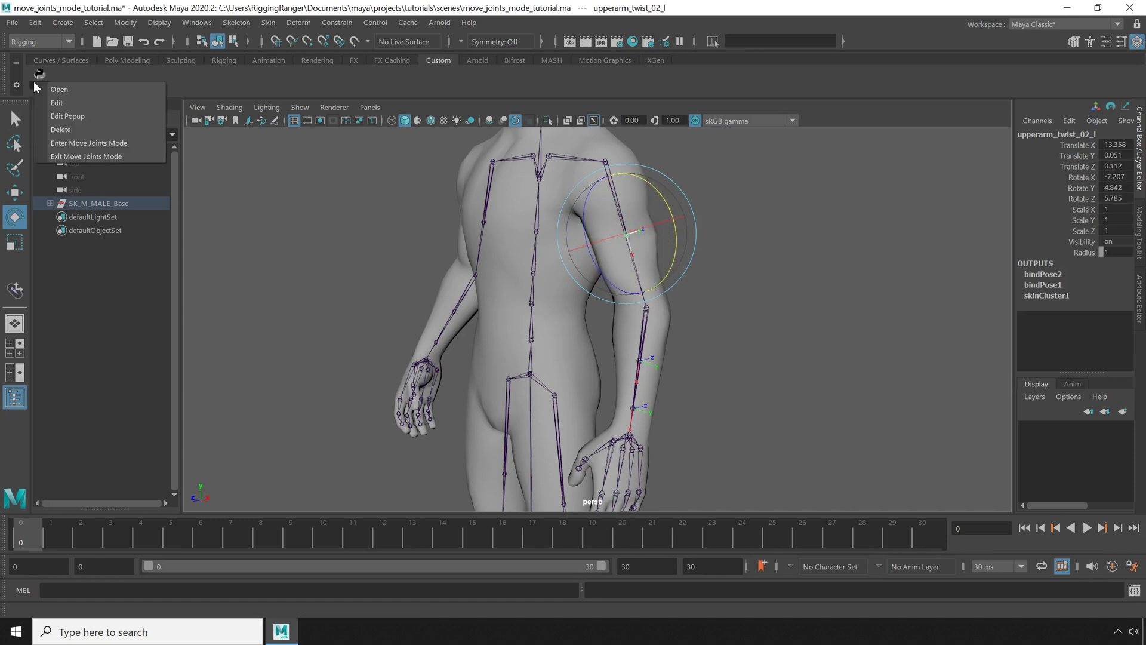
{"action": "left_click", "coordinate": [99, 156]}
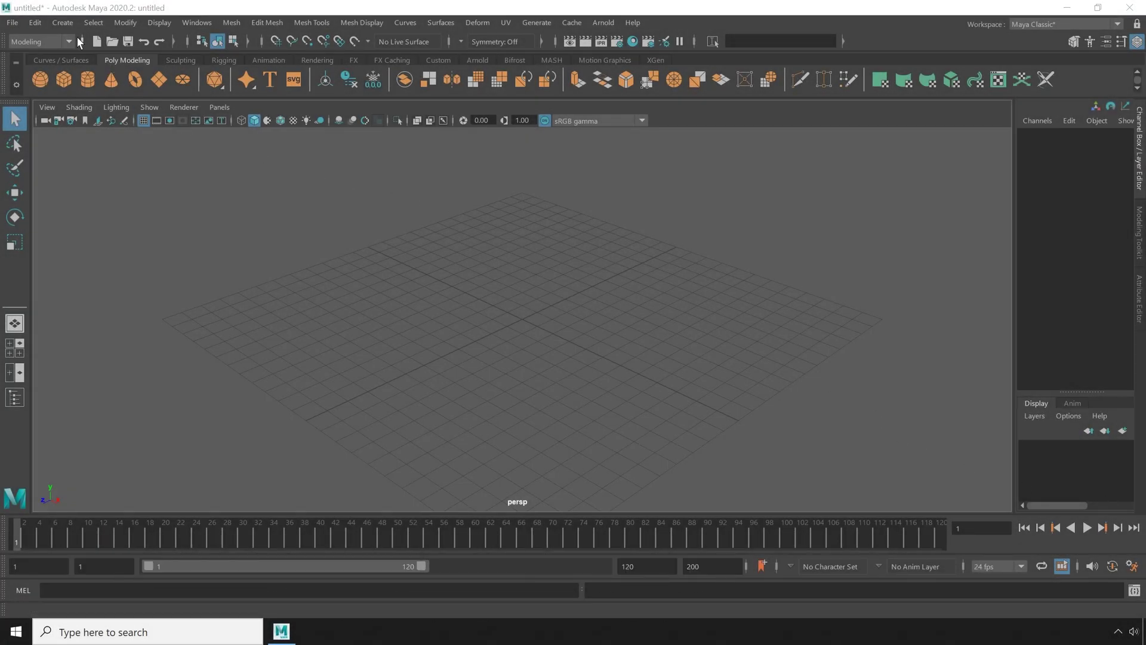
Create a polygon cube and switch to the Rigging menu set.
{"action": "left_click", "coordinate": [62, 23]}
{"action": "mouse_move", "coordinate": [99, 67]}
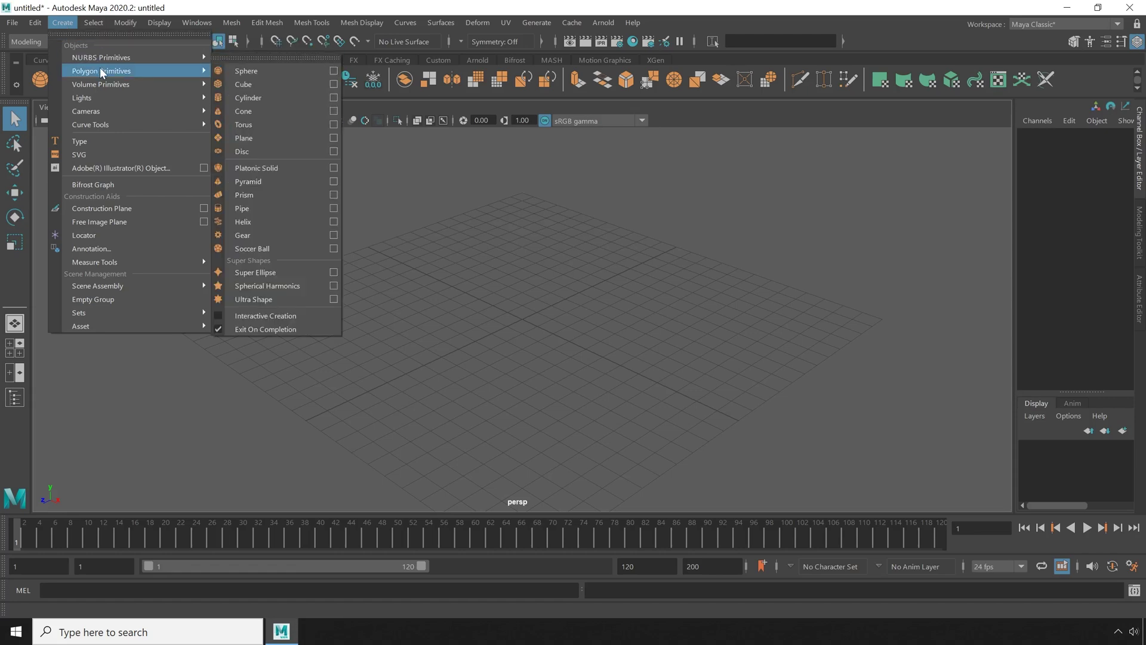
{"action": "left_click", "coordinate": [278, 80]}
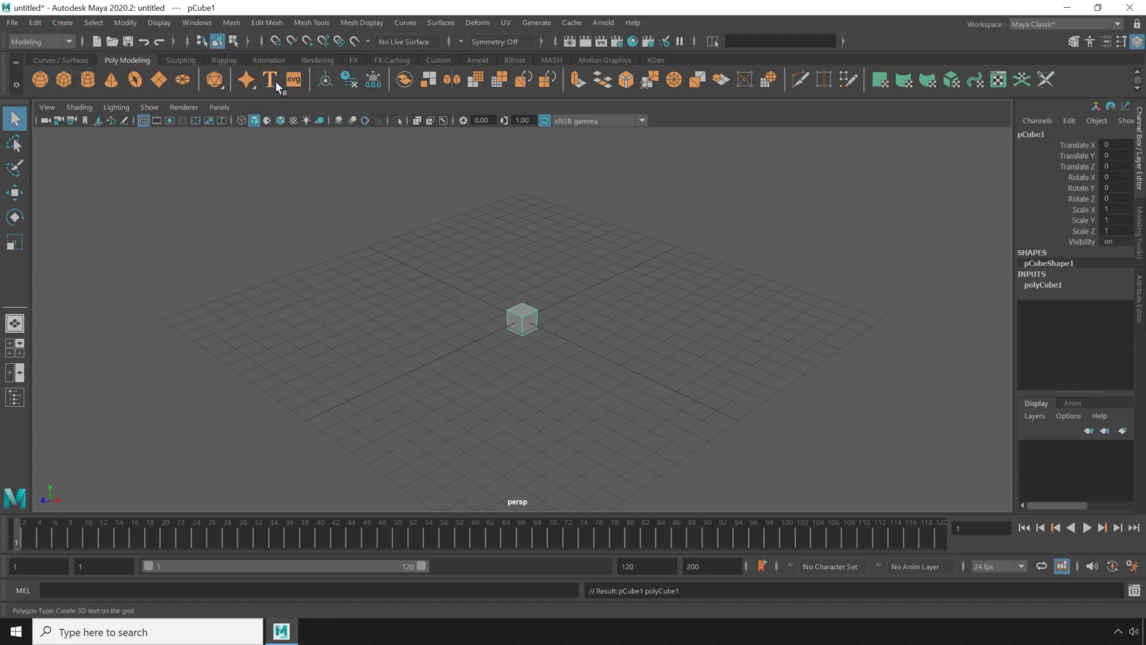
{"action": "left_click", "coordinate": [48, 34]}
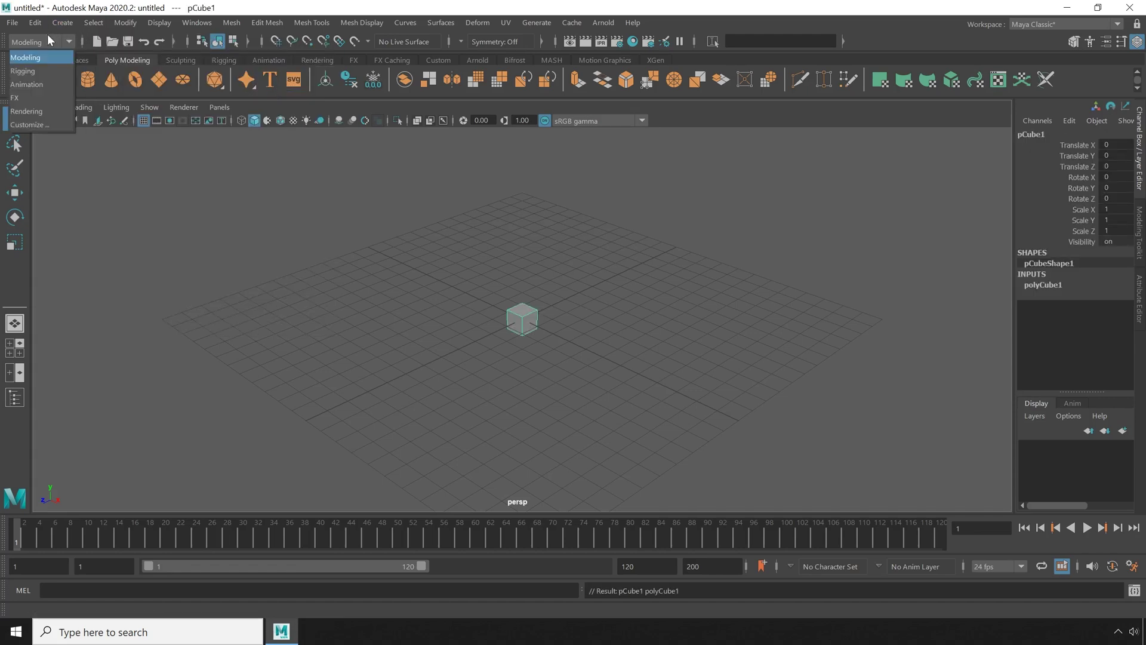
{"action": "left_click", "coordinate": [42, 71]}
Create a two-joint chain with one joint left and one right of the cube.
{"action": "left_click", "coordinate": [242, 23]}
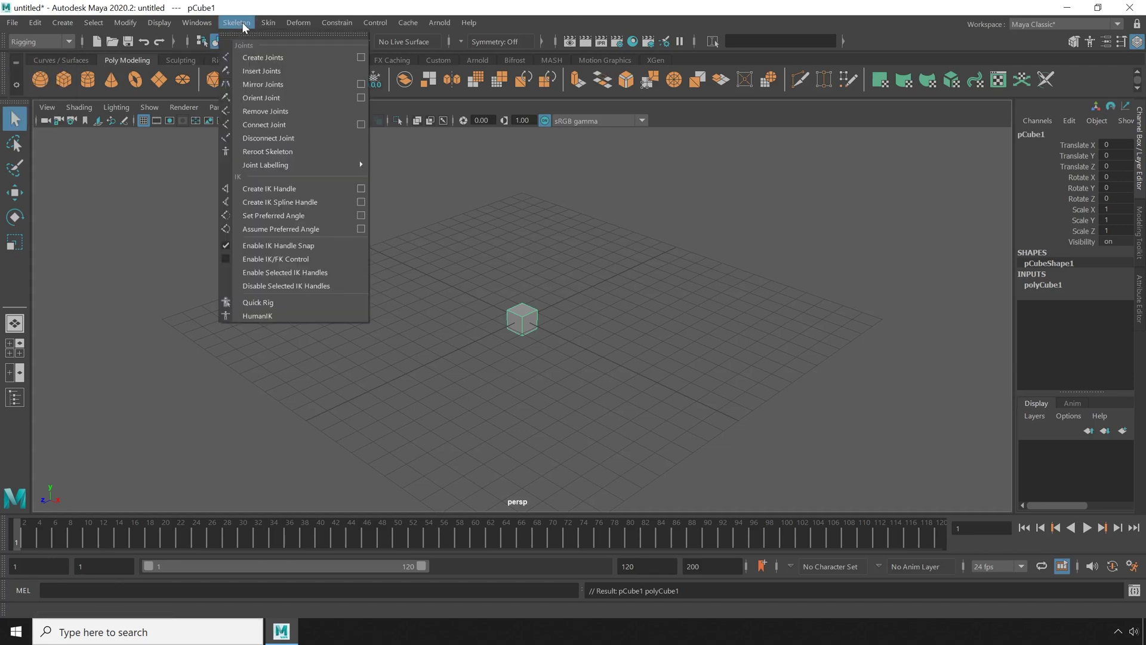
{"action": "left_click", "coordinate": [259, 57]}
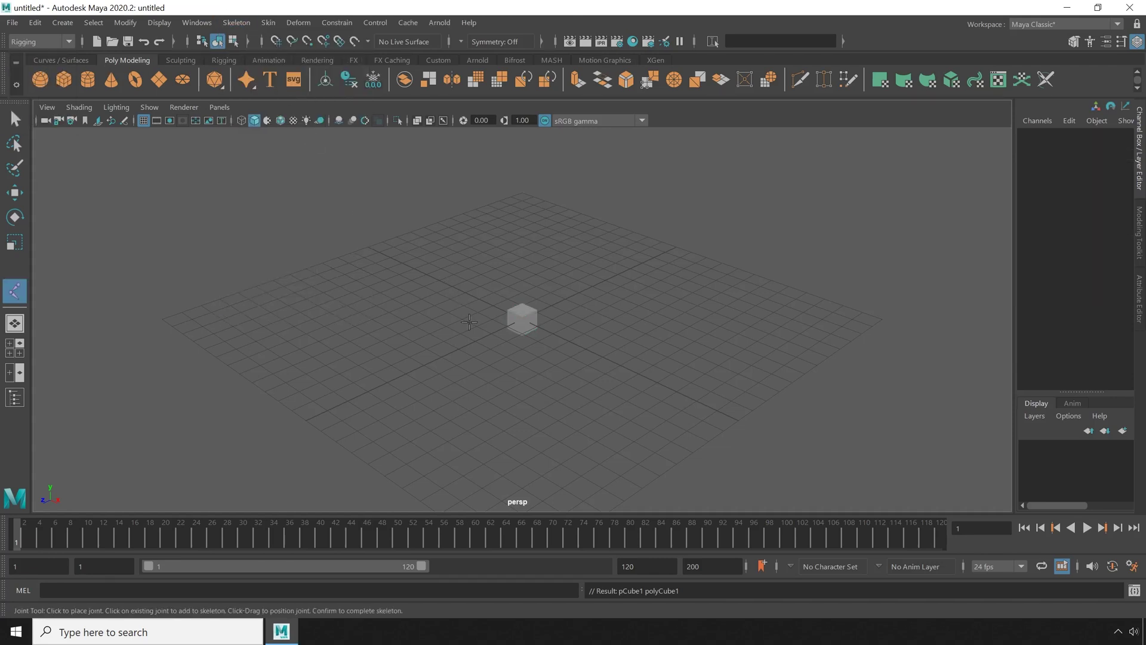
{"action": "right_click_drag", "start_coordinate": [469, 322], "coordinate": [714, 428], "text": "alt"}
{"action": "left_click_drag", "start_coordinate": [715, 427], "coordinate": [478, 367], "text": "alt"}
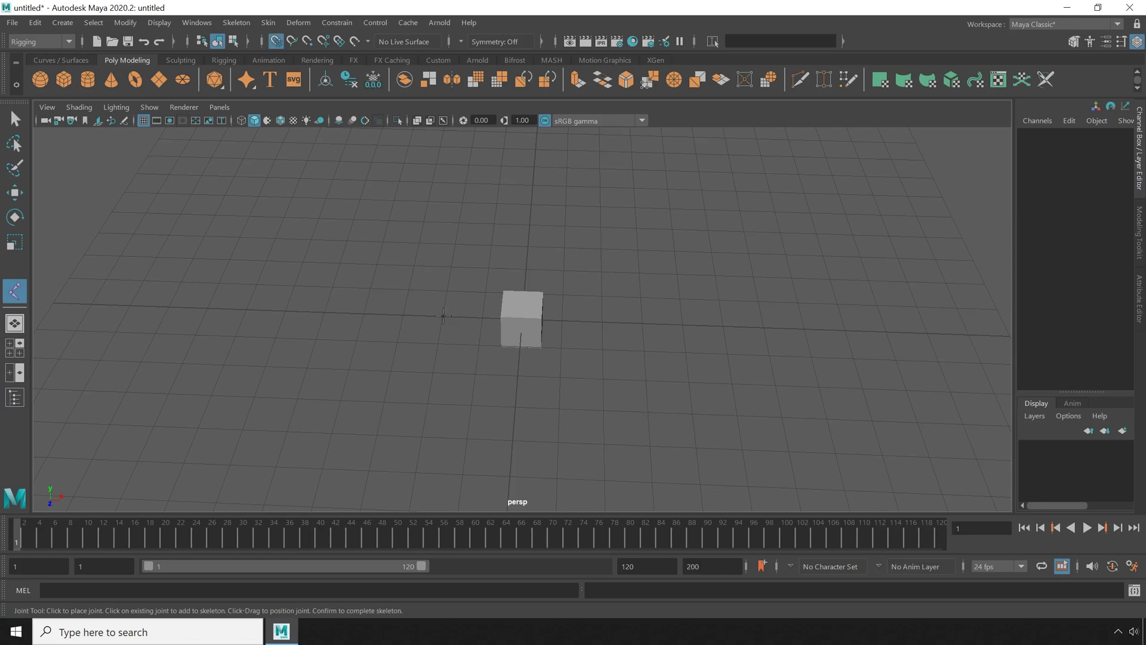
{"action": "left_click", "coordinate": [443, 316]}
{"action": "left_click", "coordinate": [602, 322]}
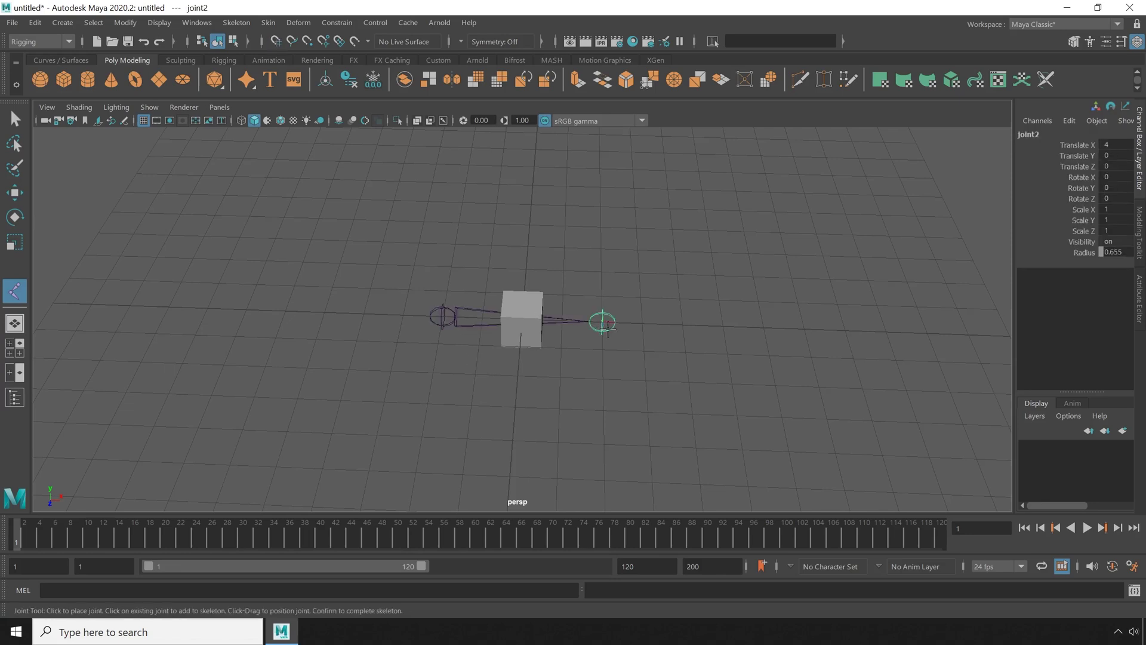
{"action": "key", "text": "Return"}
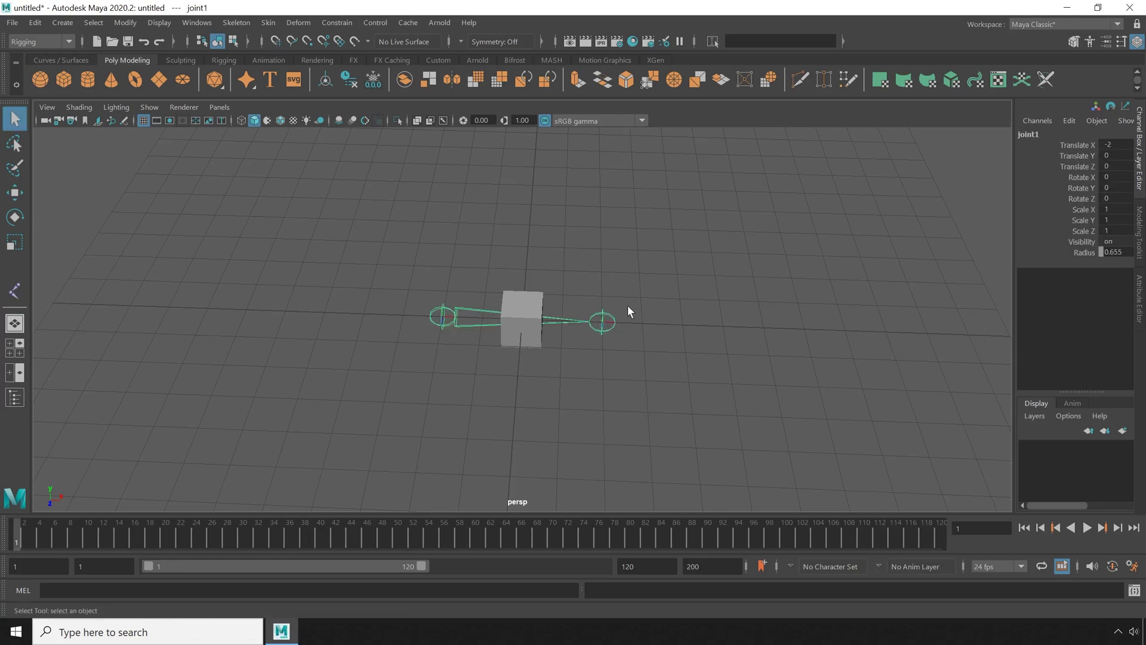
Unparent joint2 from joint1 and select both joints.
{"action": "key", "text": "Down"}
{"action": "key", "text": "shift+p"}
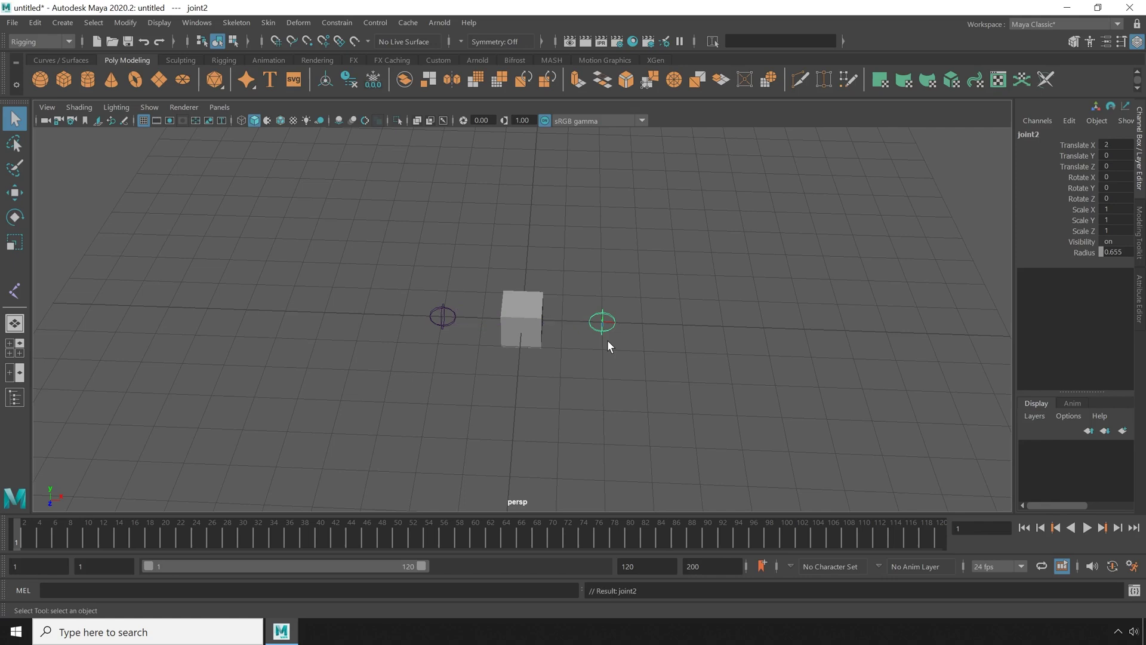
{"action": "left_click", "coordinate": [447, 306], "text": "shift"}
{"action": "left_click", "coordinate": [518, 318], "text": "shift"}
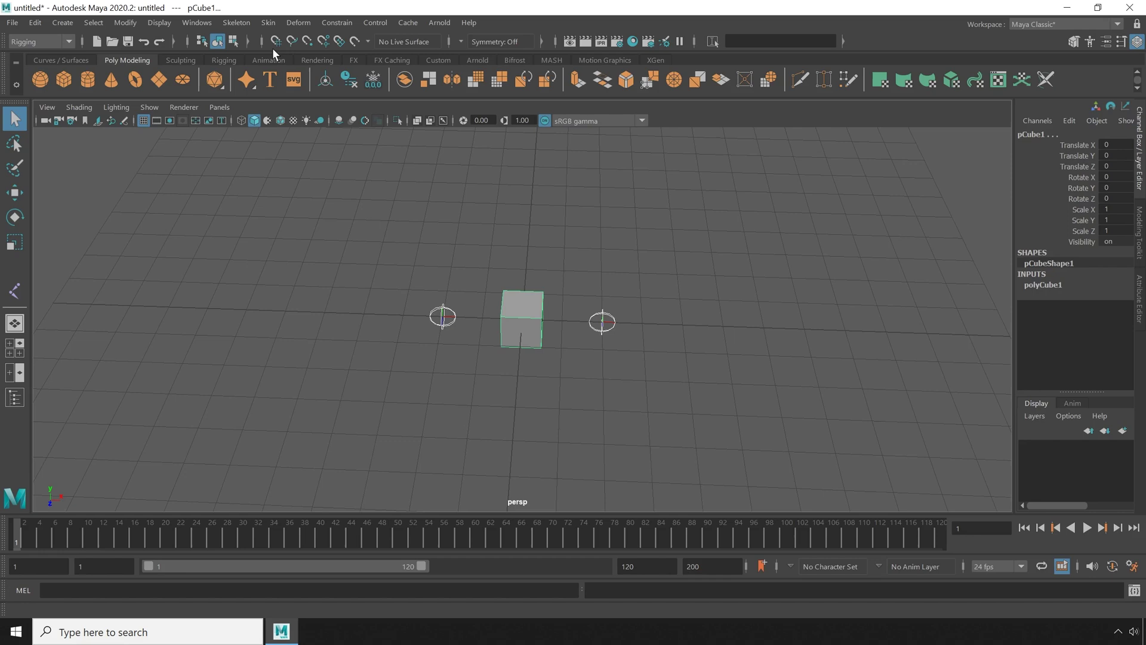
{"action": "left_click", "coordinate": [267, 24]}
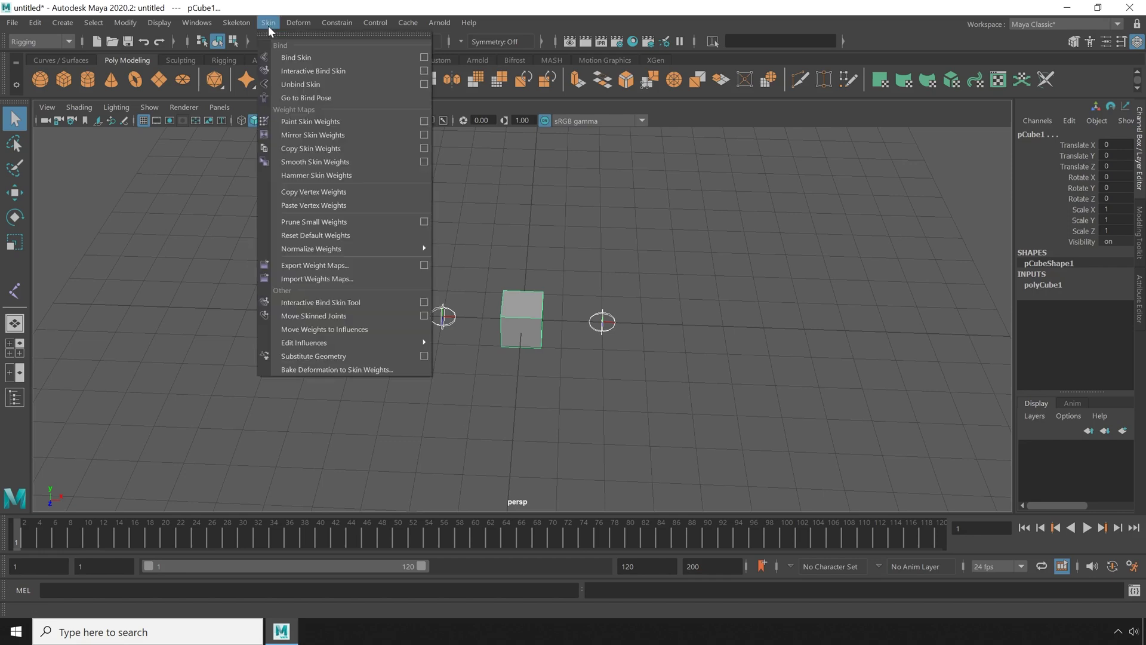
{"action": "left_click", "coordinate": [425, 57]}
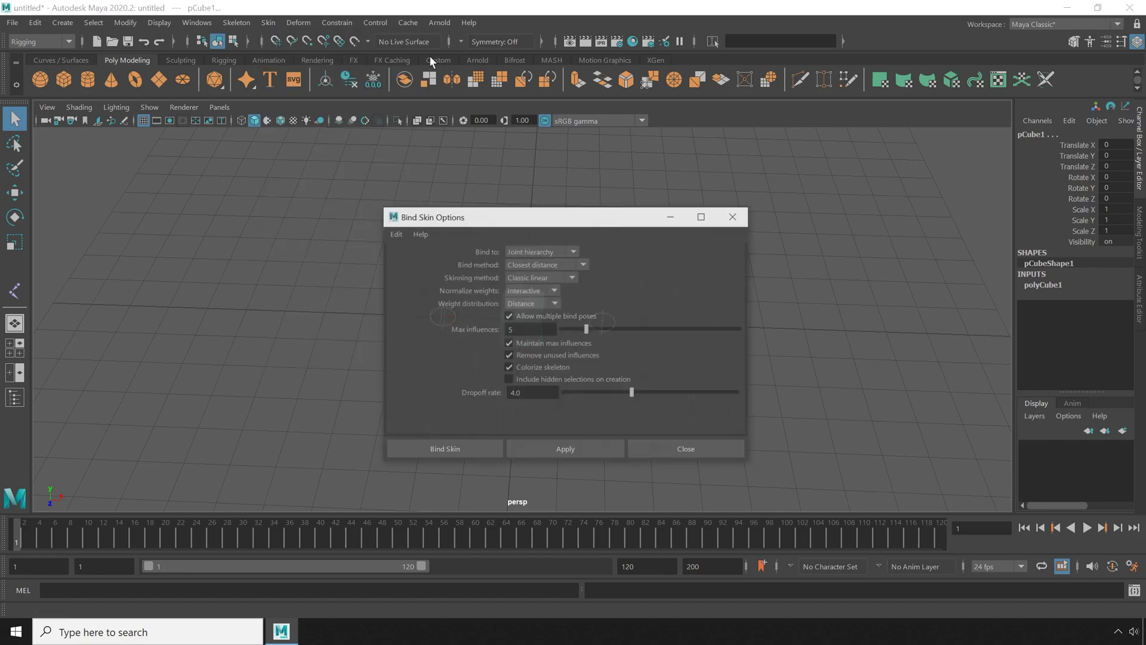
{"action": "left_click", "coordinate": [395, 234]}
{"action": "left_click", "coordinate": [406, 261]}
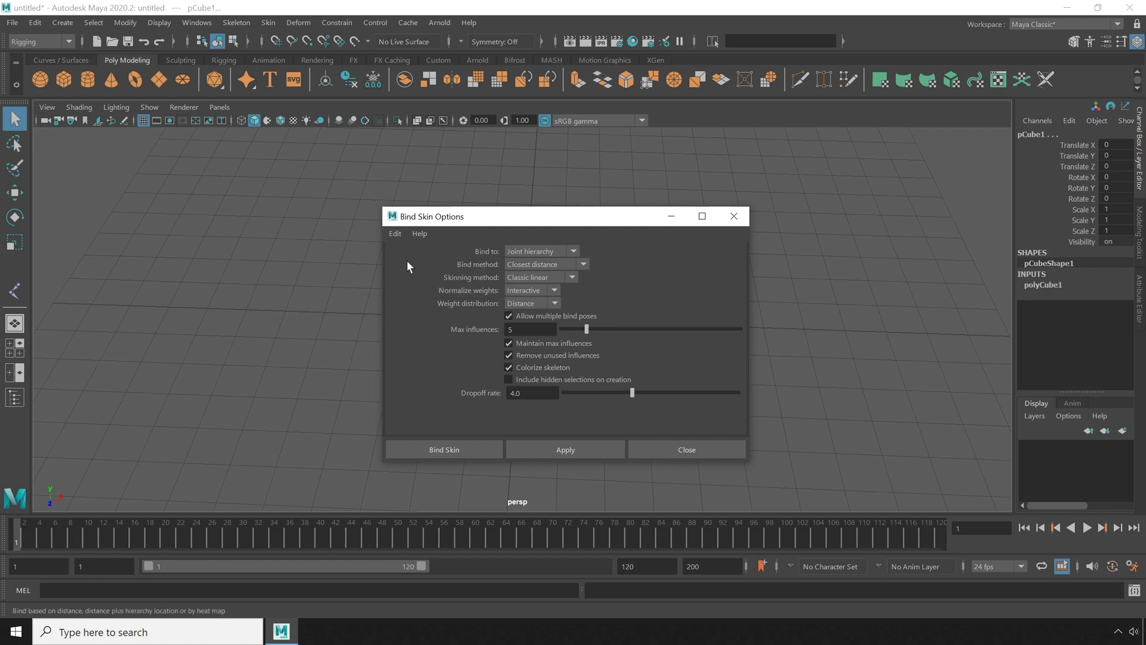
{"action": "left_click", "coordinate": [435, 453]}
{"action": "left_click", "coordinate": [632, 267]}
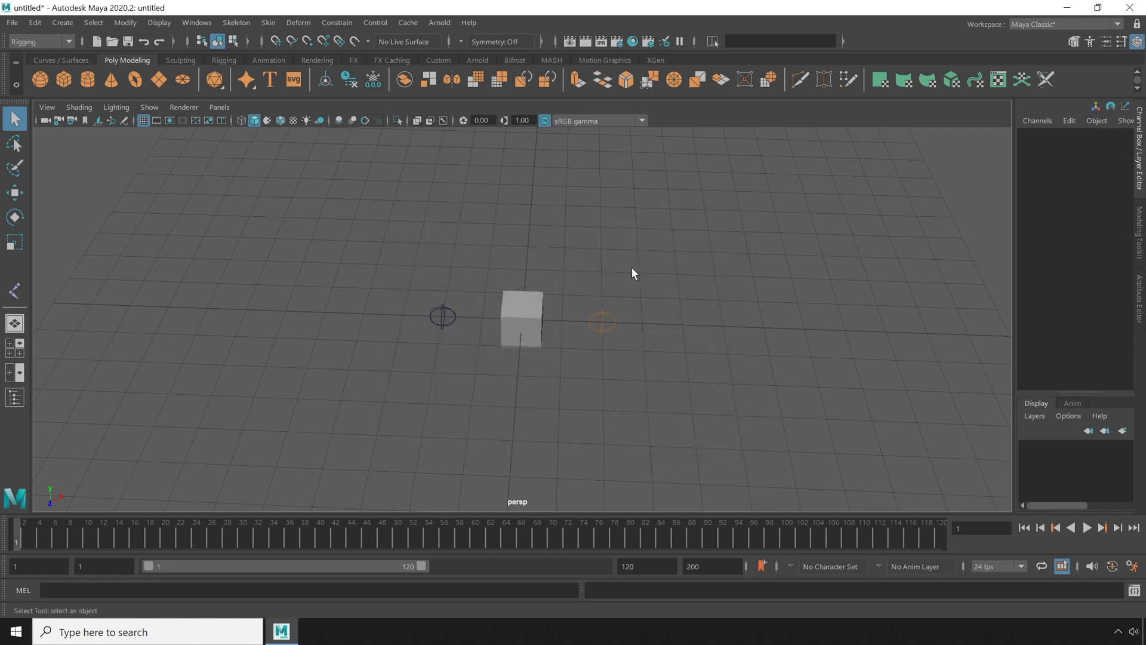
{"action": "left_click", "coordinate": [602, 323]}
{"action": "key", "text": "w"}
{"action": "left_click_drag", "start_coordinate": [603, 372], "coordinate": [614, 348]}
{"action": "key", "text": "ctrl+z"}
{"action": "left_click_drag", "start_coordinate": [461, 289], "coordinate": [422, 332]}
{"action": "key", "text": "Down"}
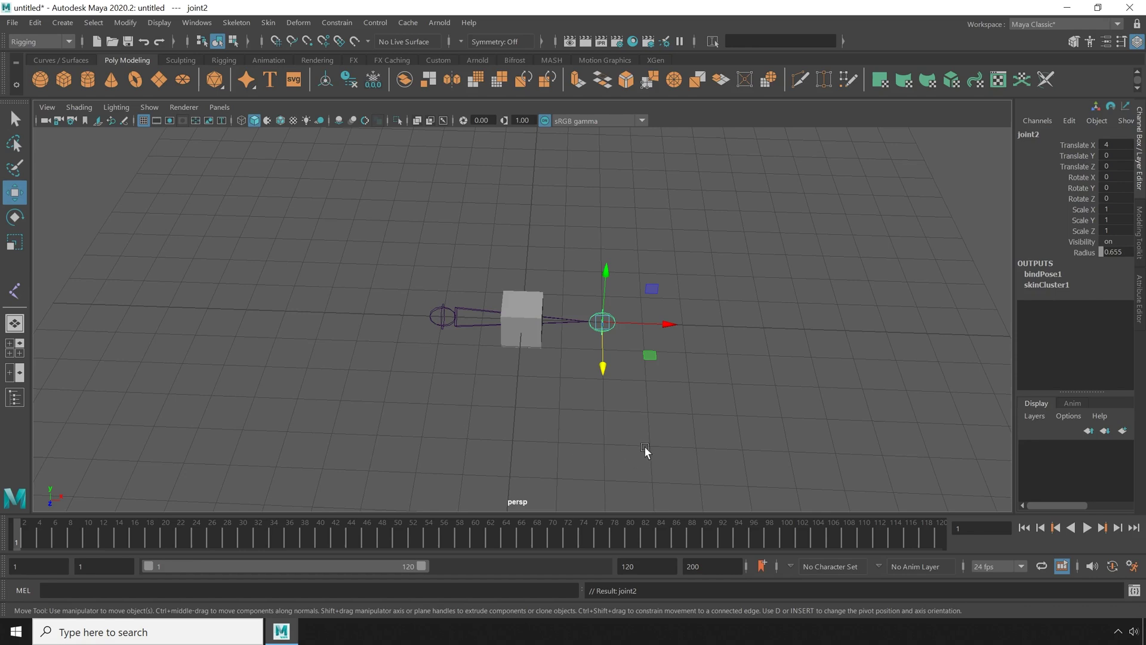
{"action": "middle_click_drag", "start_coordinate": [647, 448], "coordinate": [450, 416], "text": "alt"}
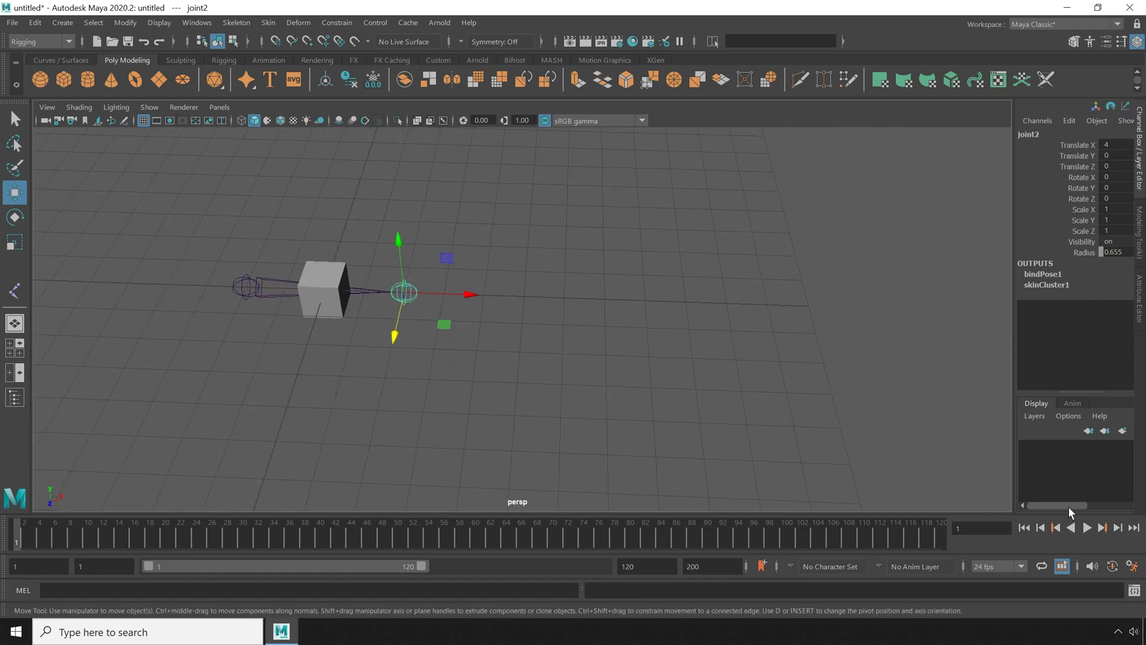
Dock the Script Editor on the right, widen it, shrink its history pane, and select Python.
{"action": "left_click", "coordinate": [1132, 591]}
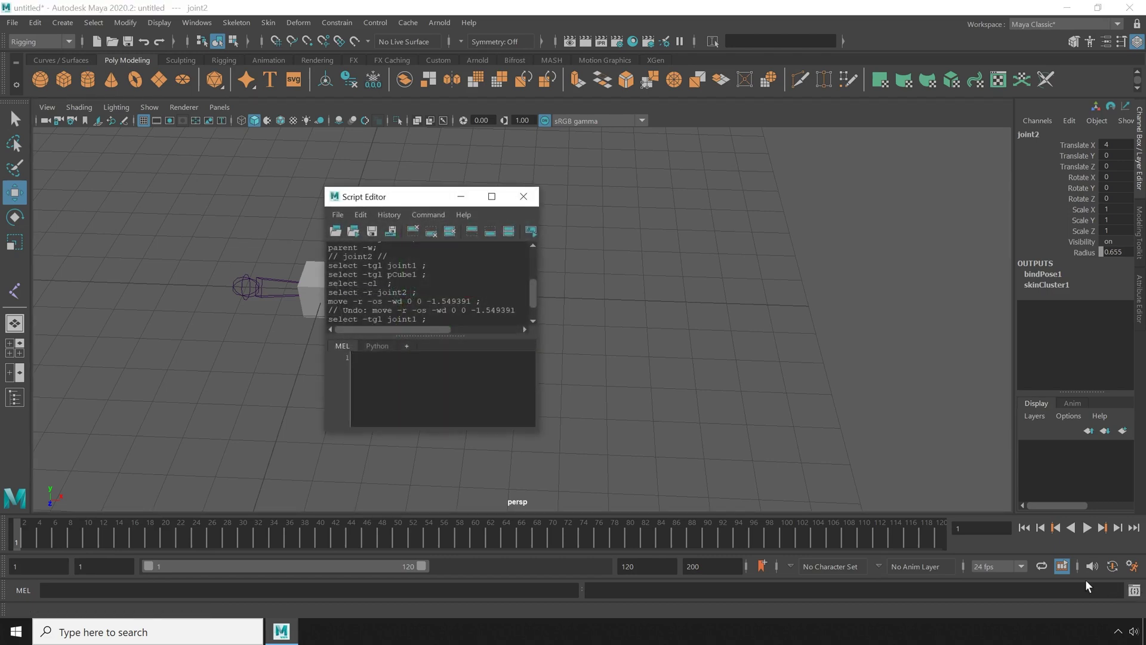
{"action": "left_click_drag", "start_coordinate": [411, 201], "coordinate": [1012, 249]}
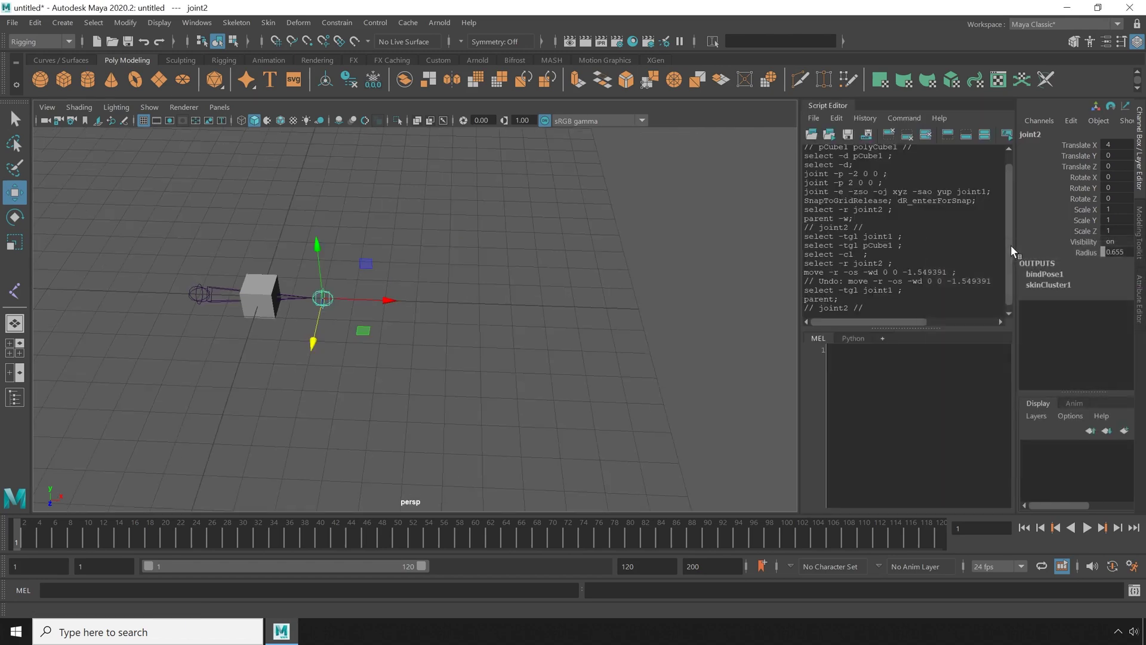
{"action": "left_click_drag", "start_coordinate": [800, 260], "coordinate": [460, 260]}
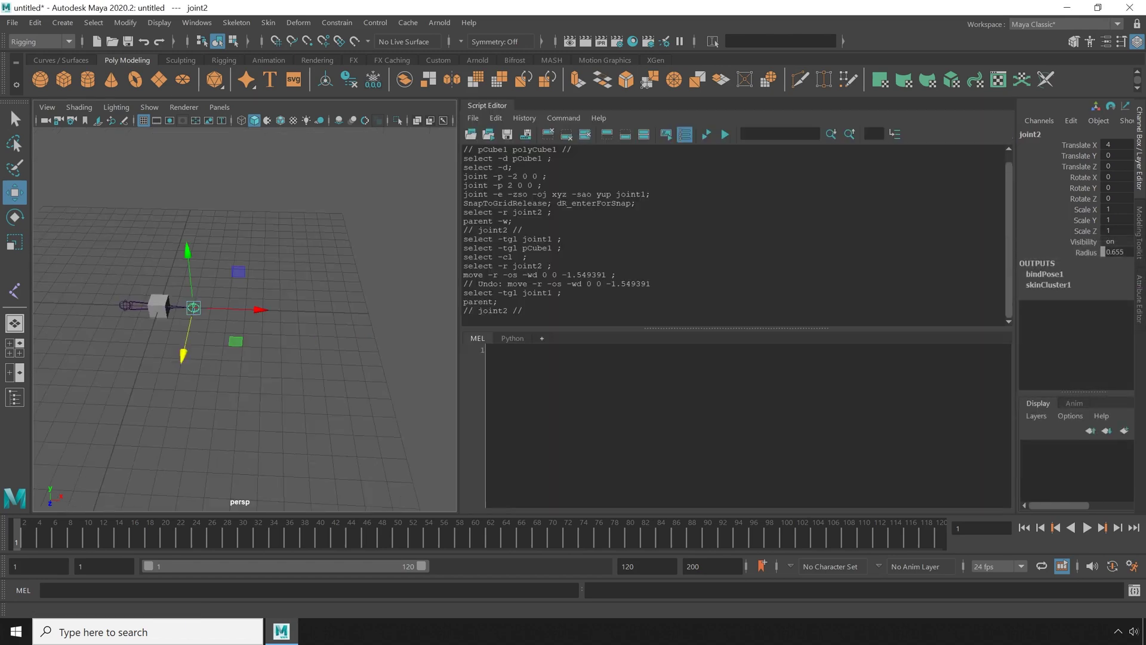
{"action": "middle_click_drag", "start_coordinate": [334, 418], "coordinate": [429, 440], "text": "alt"}
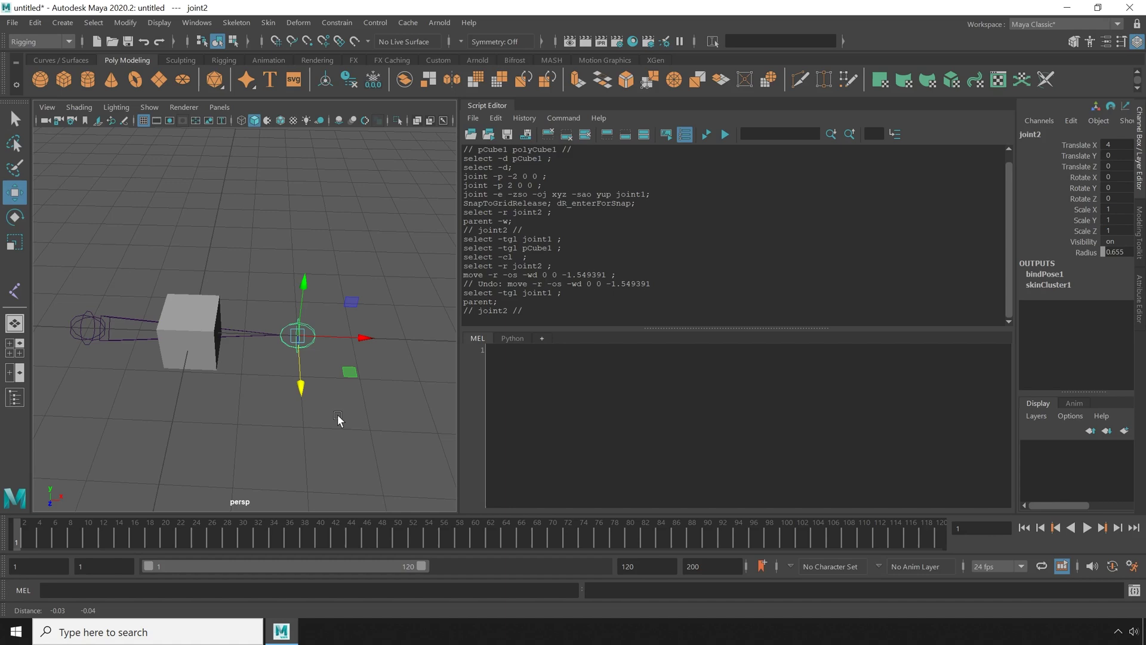
{"action": "left_click_drag", "start_coordinate": [338, 418], "coordinate": [393, 389], "text": "alt"}
{"action": "left_click_drag", "start_coordinate": [726, 328], "coordinate": [731, 236]}
{"action": "left_click", "coordinate": [511, 238]}
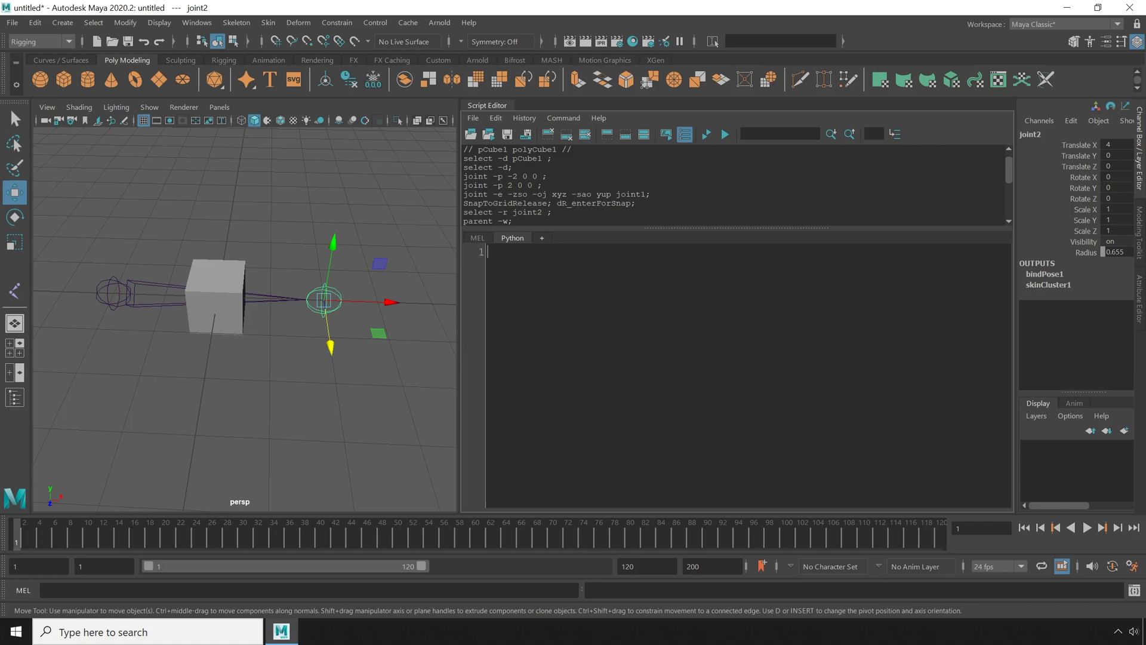
Type a loop over cmds.ls(type='skinCluster') calling skinCluster with moveJointsMode=True.
{"action": "type", "text": "import maya.cmds as cmds  "}
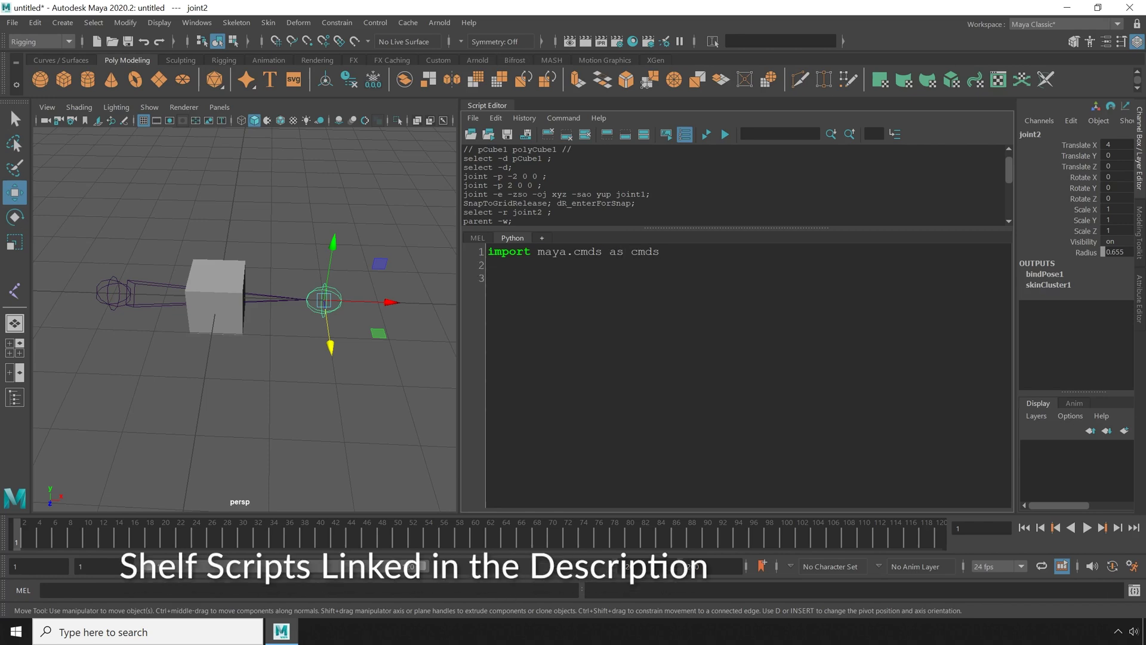
{"action": "type", "text": "for skin"}
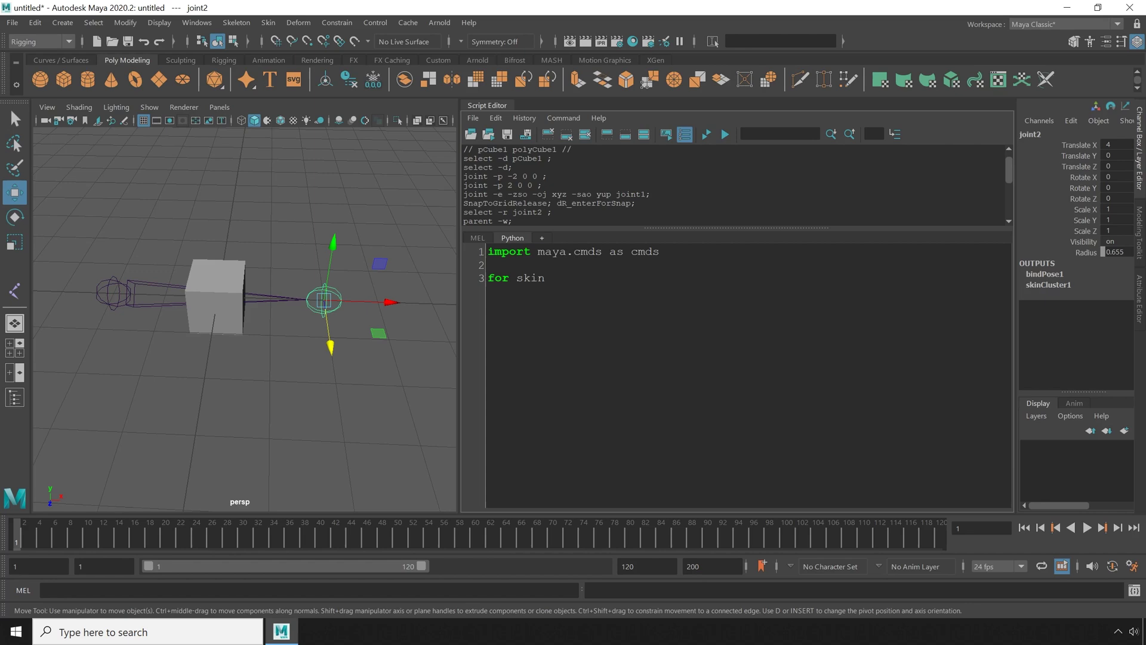
{"action": "type", "text": " in"}
{"action": "type", "text": " cmds.ls(type"}
{"action": "type", "text": "='skinCluster"}
{"action": "type", "text": "'):     "}
{"action": "type", "text": "cmds"}
{"action": "type", "text": "."}
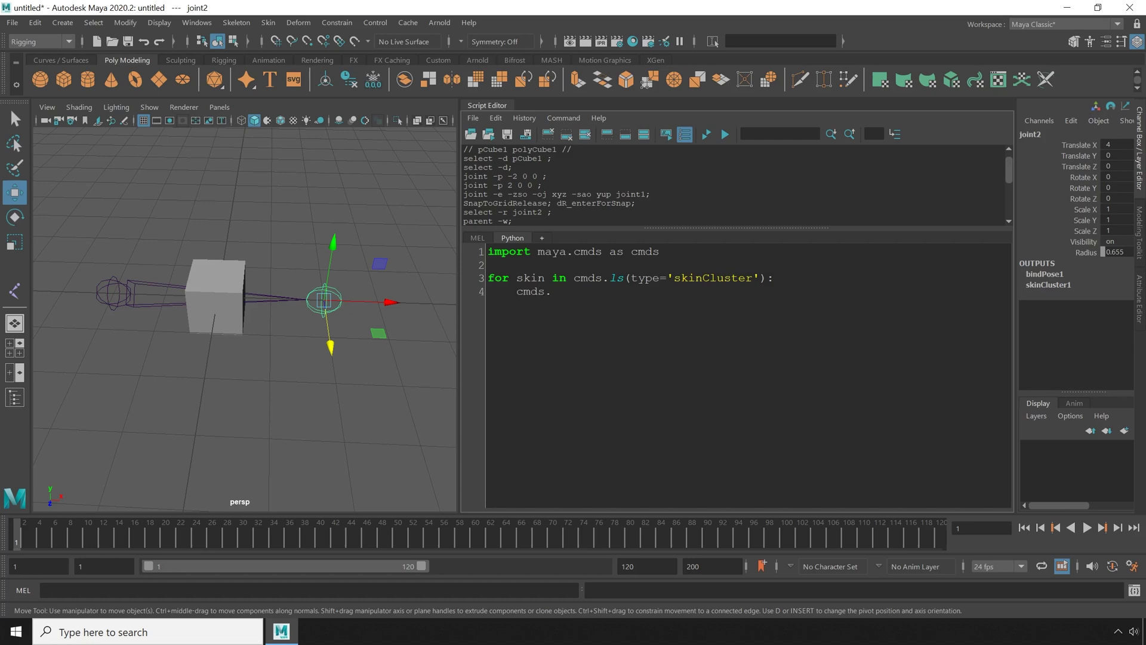
{"action": "type", "text": "skinCluster(skin, edit=True, moveJoints"}
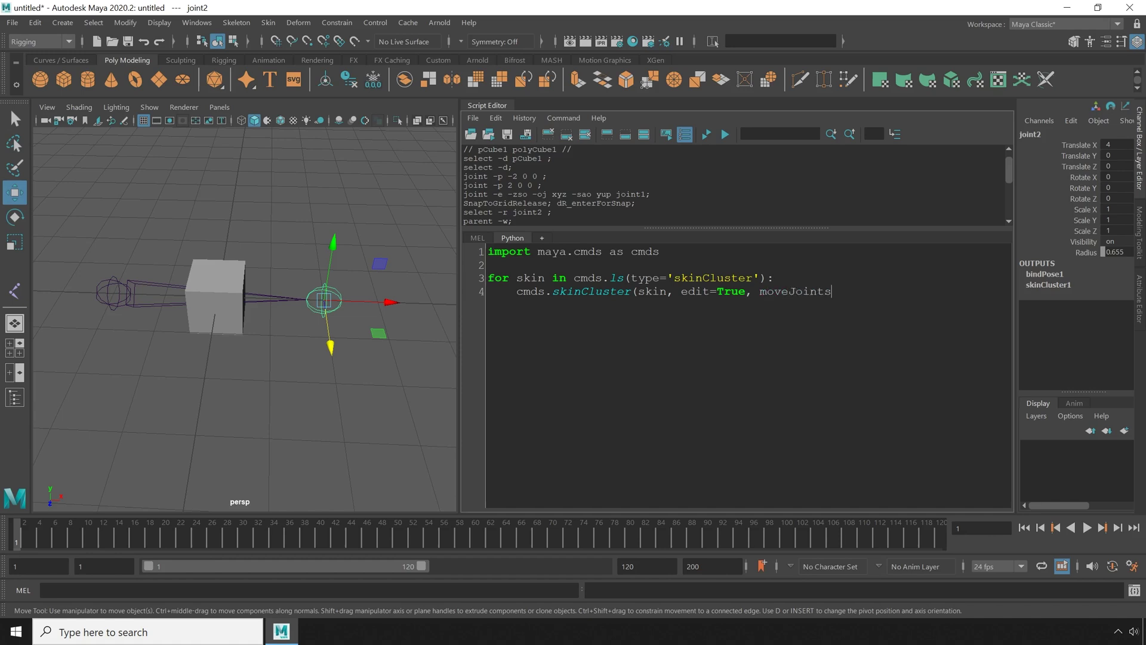
{"action": "type", "text": "Mode=True"}
Drag the whole Python script onto the Custom shelf as a new button and open its options.
{"action": "left_click", "coordinate": [442, 61]}
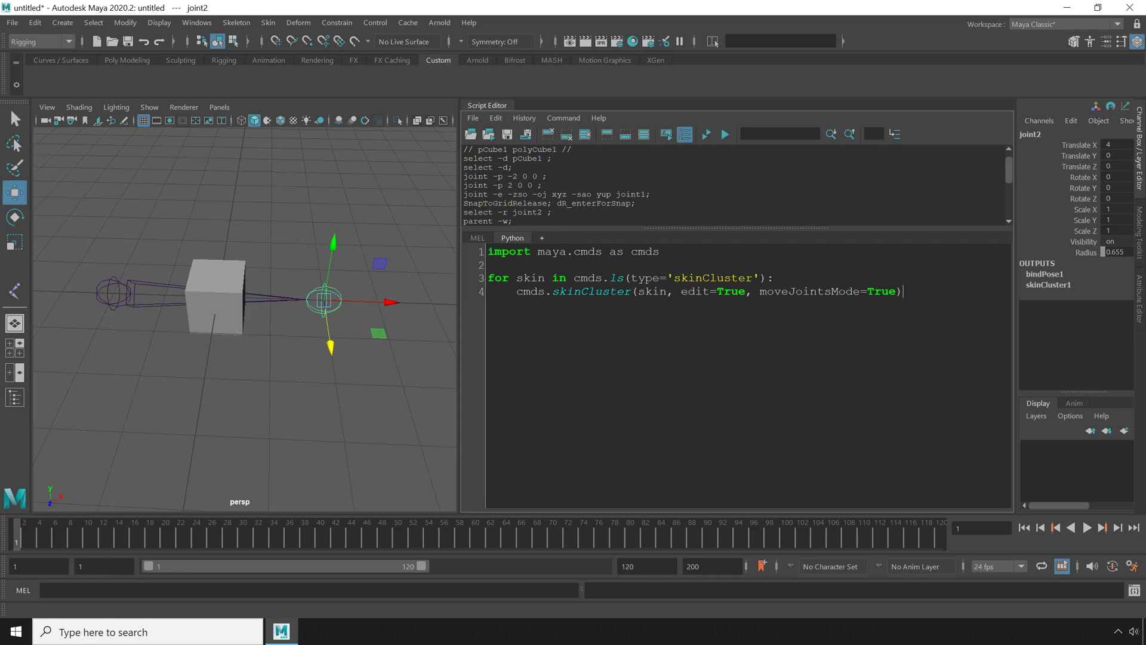
{"action": "key", "text": "shift+Up"}
{"action": "key", "text": "shift+Up"}
{"action": "key", "text": "shift+Up"}
{"action": "key", "text": "shift+Home"}
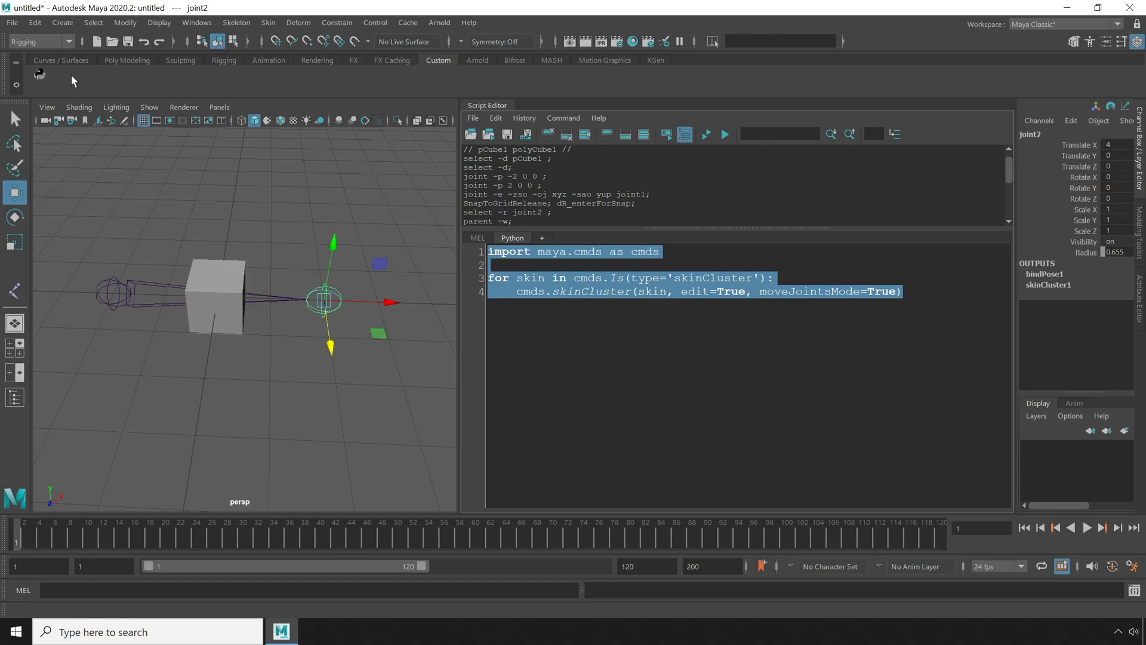
{"action": "right_click", "coordinate": [40, 78]}
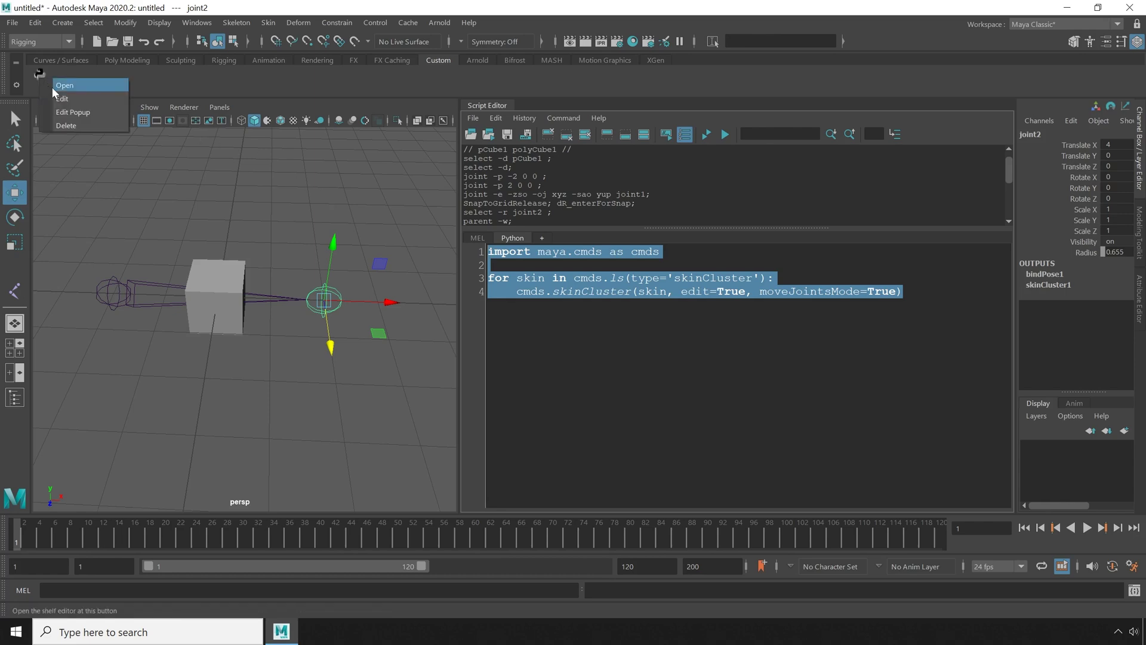
In the Shelves editor, set the new button's icon label to MJM.
{"action": "left_click", "coordinate": [65, 97]}
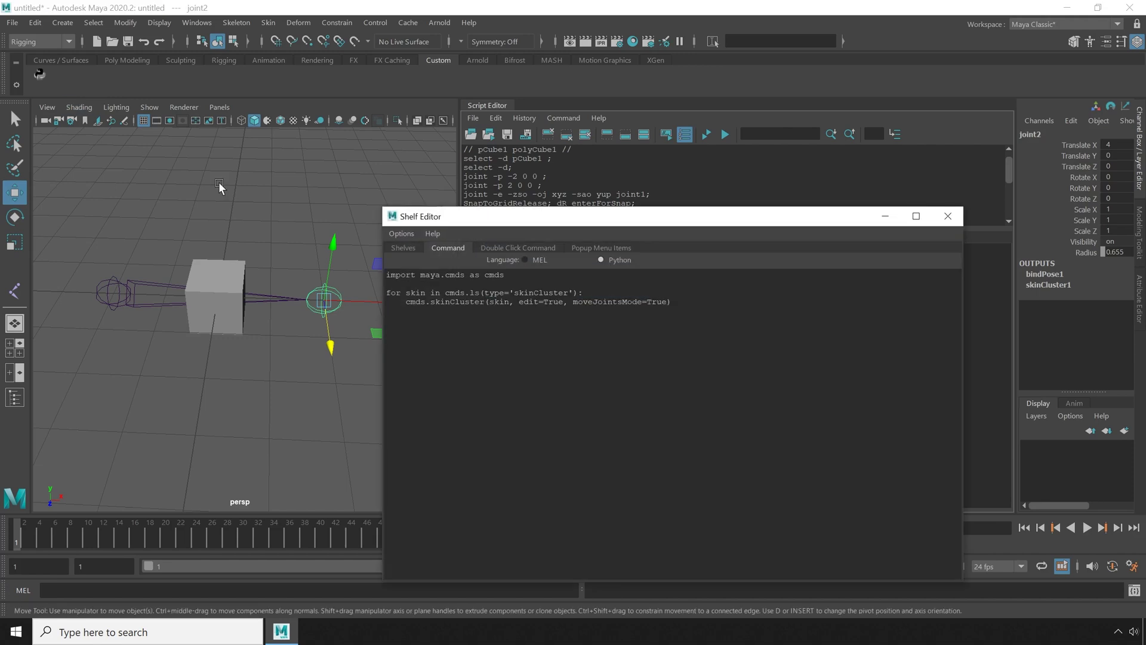
{"action": "left_click", "coordinate": [404, 247]}
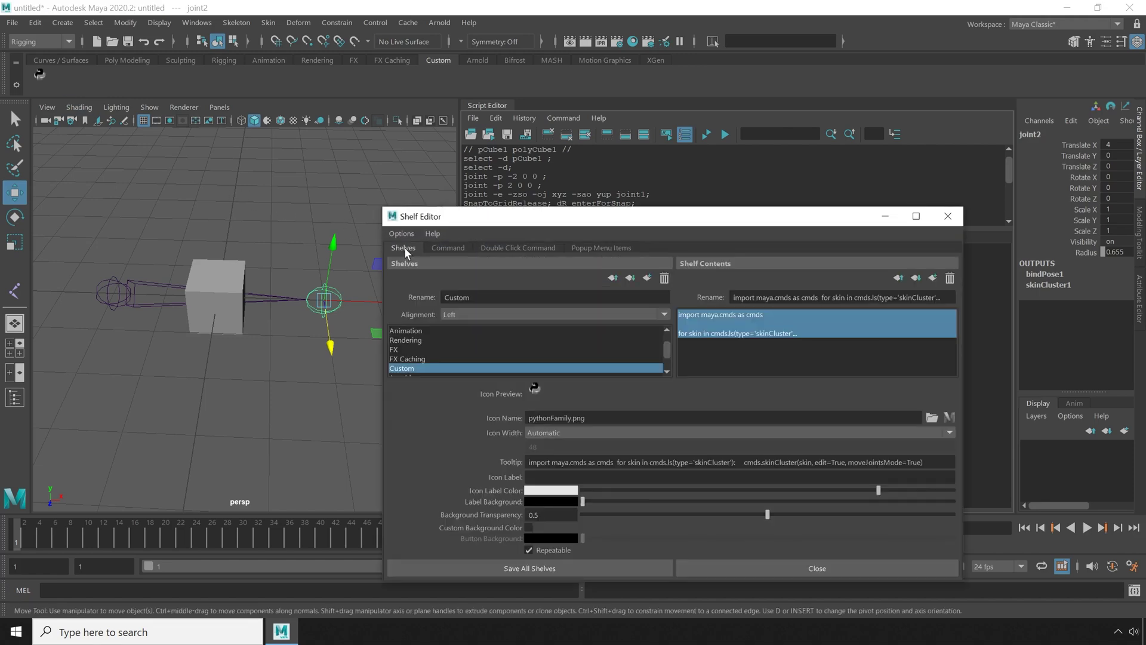
{"action": "left_click", "coordinate": [529, 476]}
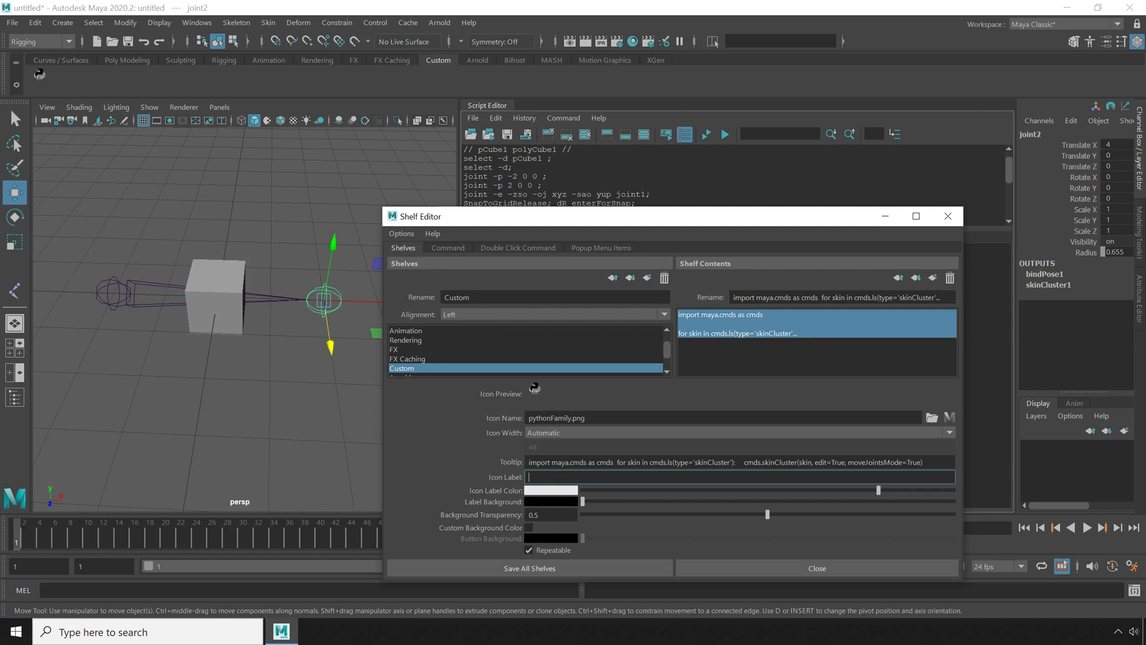
{"action": "type", "text": "MJM"}
{"action": "key", "text": "shift+Tab"}
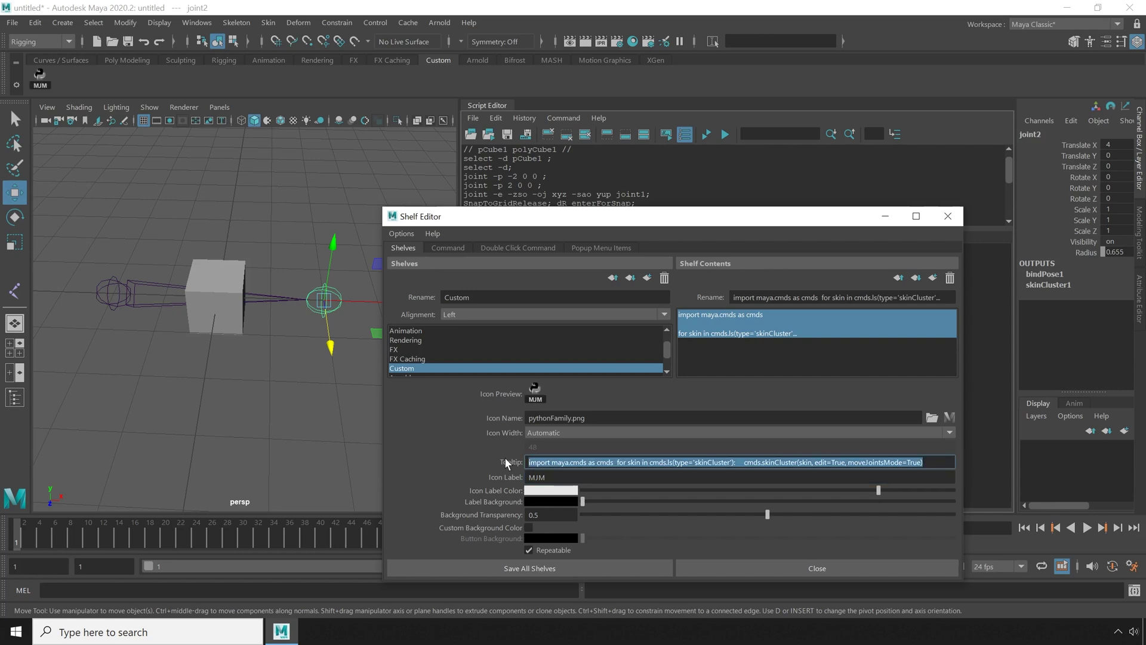
Set the tooltip to 'Enter Move Joints Mode (Double-click to exit)' and save all shelves.
{"action": "type", "text": "Enter Move Joints Mode"}
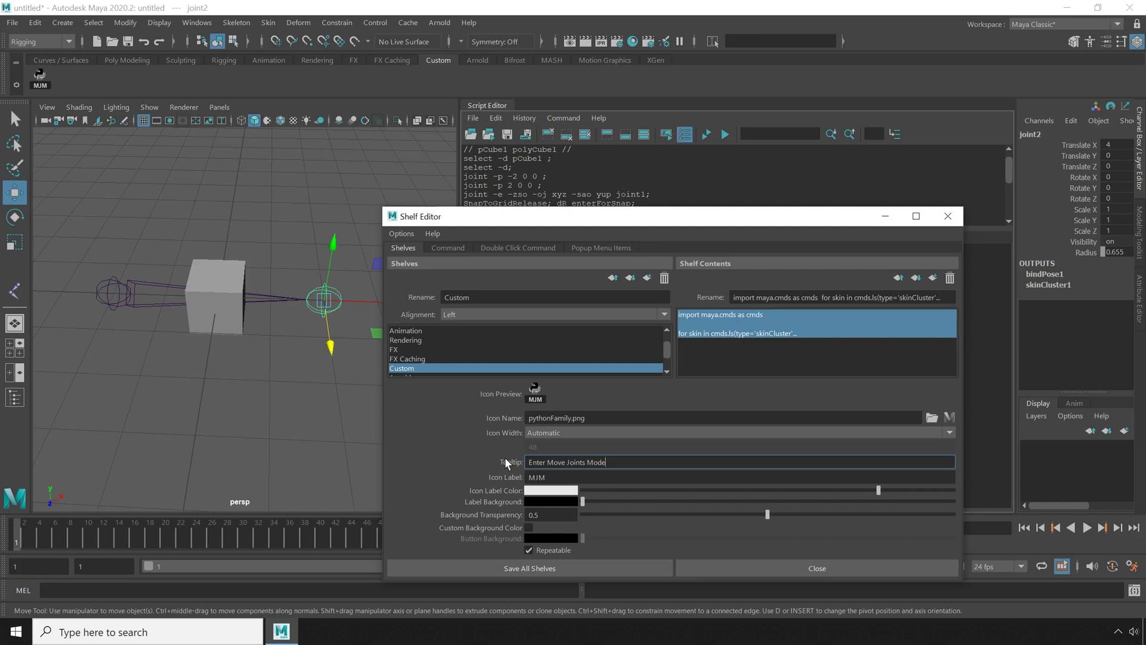
{"action": "type", "text": " (Double Clic"}
{"action": "key", "text": "BackSpace"}
{"action": "key", "text": "BackSpace"}
{"action": "key", "text": "BackSpace"}
{"action": "key", "text": "BackSpace"}
{"action": "key", "text": "BackSpace"}
{"action": "type", "text": "-click to exit)"}
{"action": "left_click", "coordinate": [499, 563]}
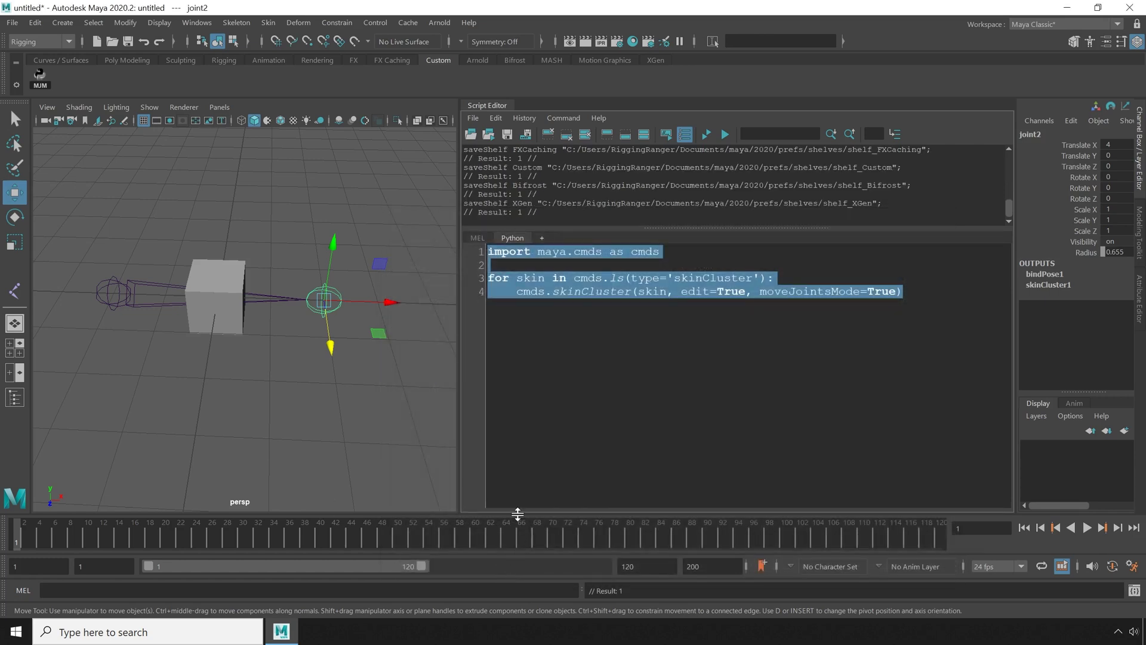
Close the Script Editor and test-rotate joint1 without and with move-joints mode, undoing each.
{"action": "left_click", "coordinate": [489, 102]}
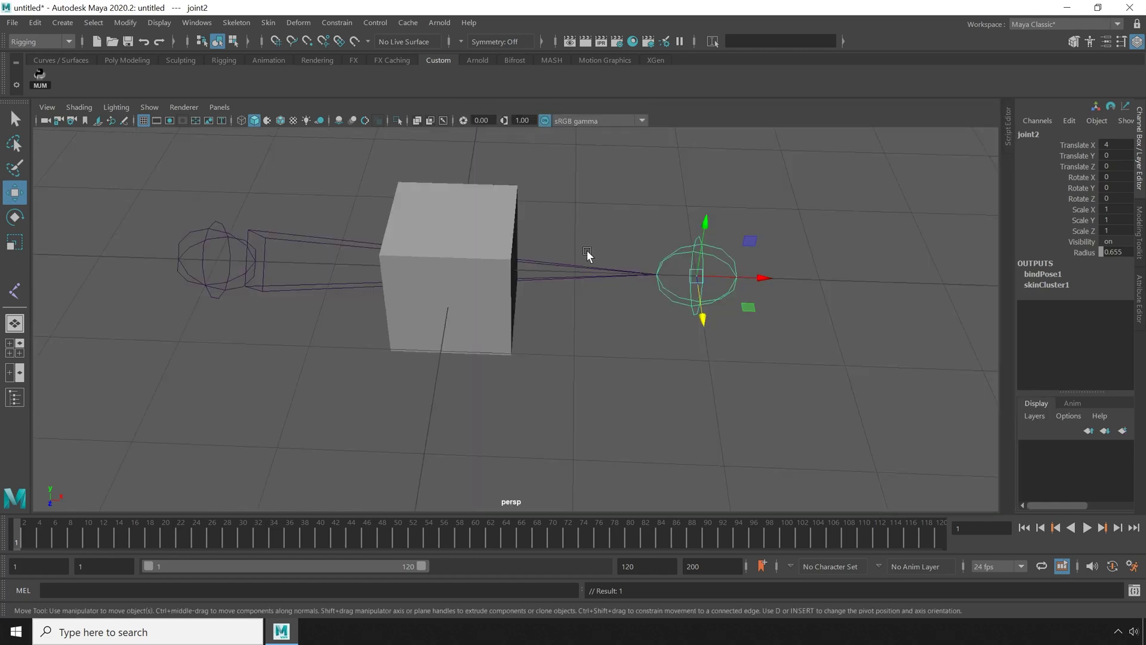
{"action": "right_click_drag", "start_coordinate": [682, 364], "coordinate": [535, 357], "text": "alt"}
{"action": "key", "text": "Up"}
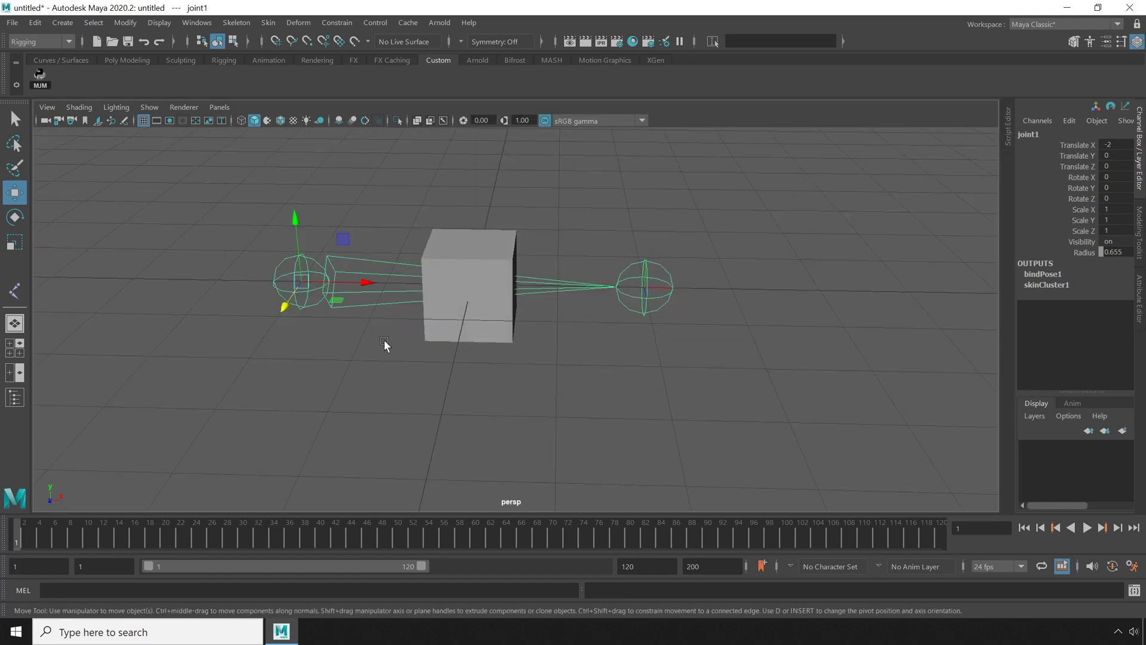
{"action": "key", "text": "e"}
{"action": "left_click_drag", "start_coordinate": [361, 267], "coordinate": [370, 300]}
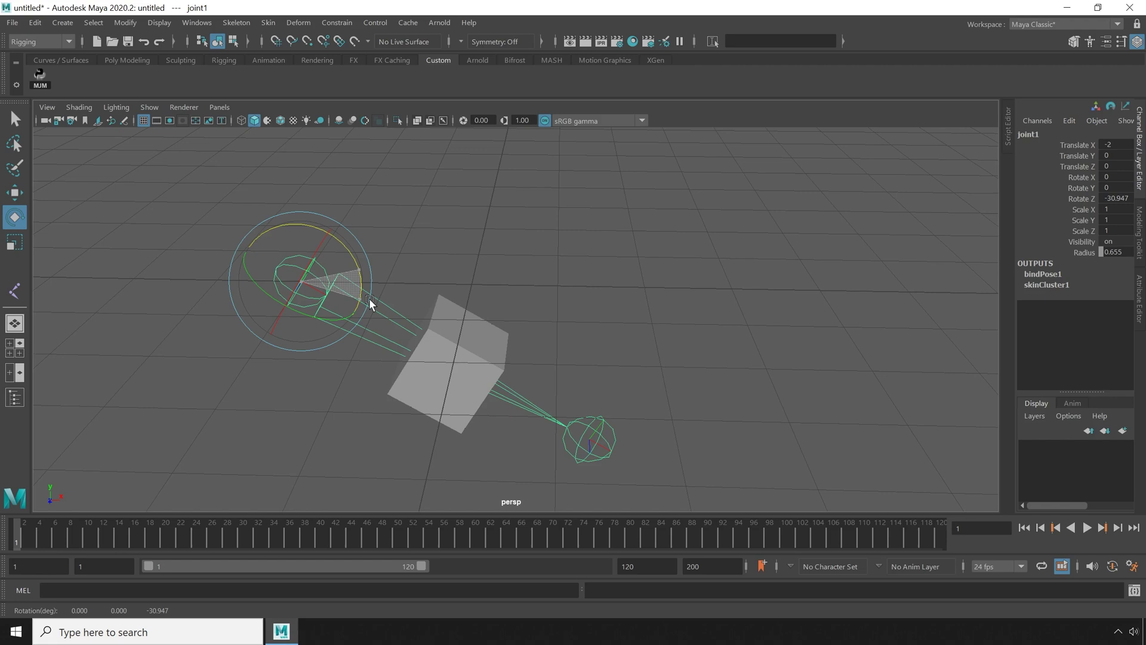
{"action": "key", "text": "ctrl+z"}
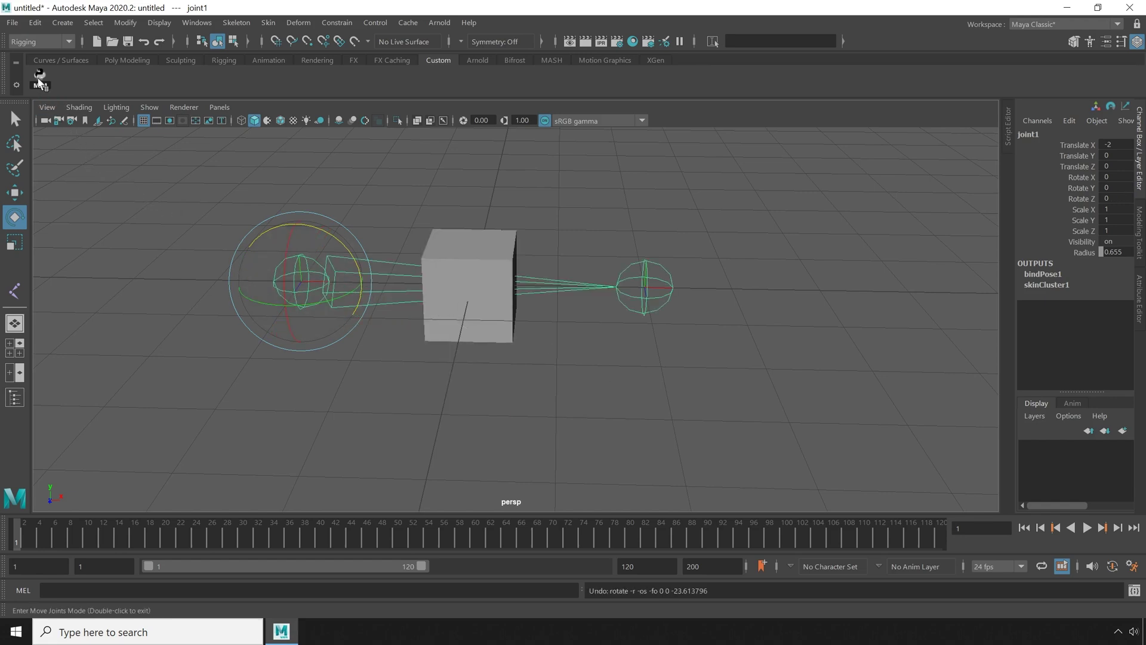
{"action": "left_click_drag", "start_coordinate": [357, 257], "coordinate": [313, 206]}
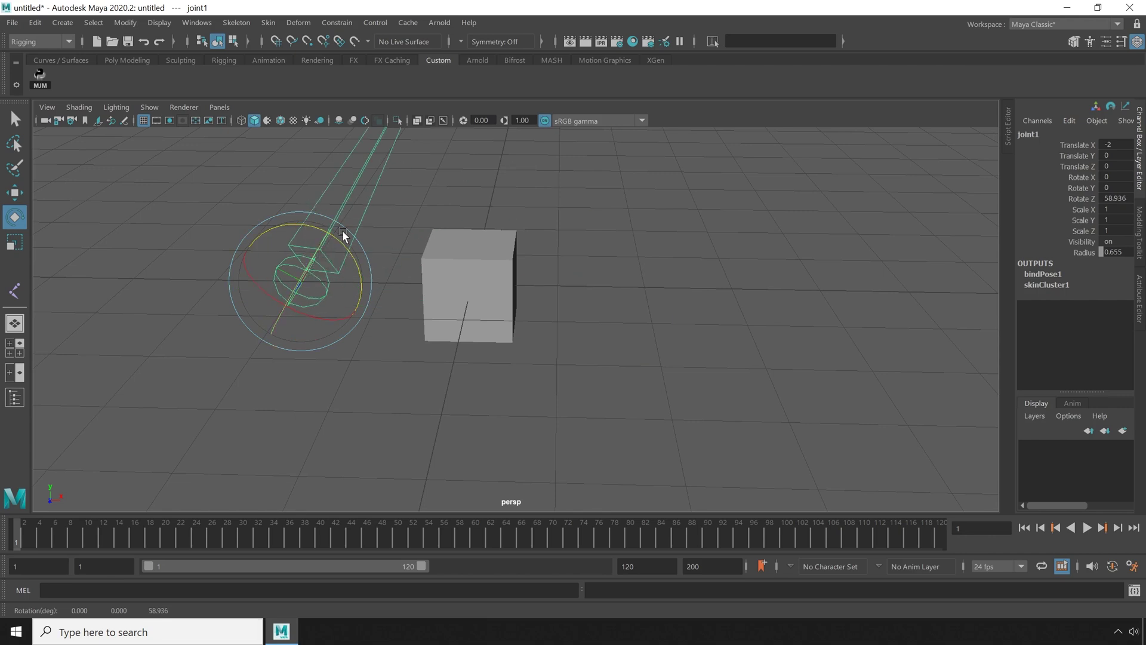
{"action": "key", "text": "ctrl+z"}
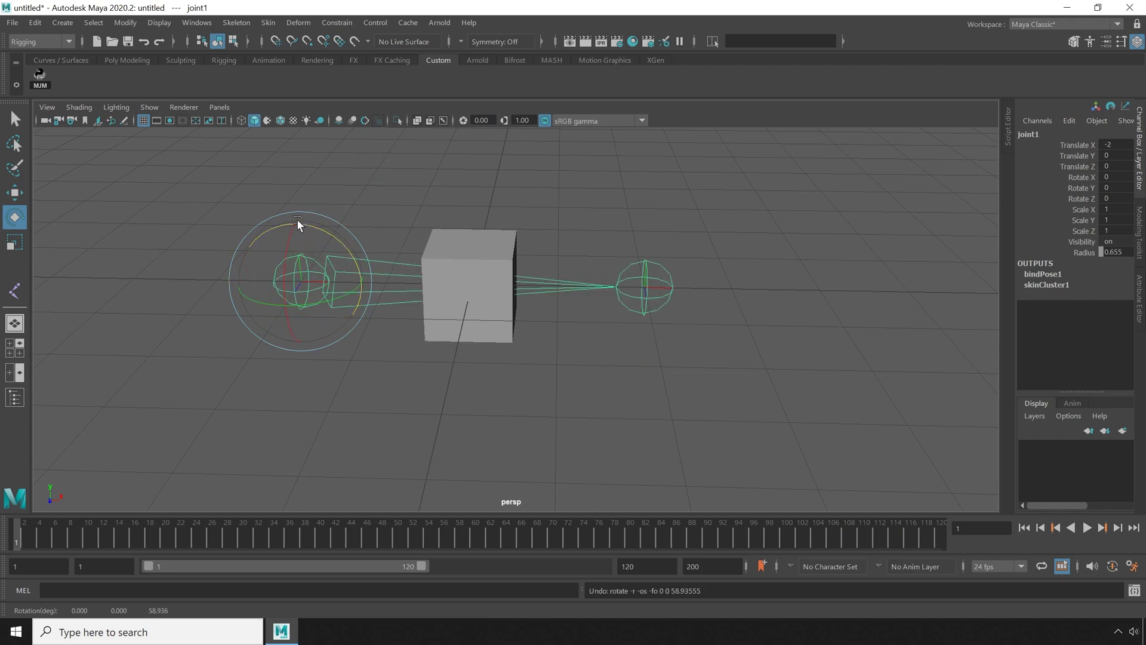
Paste the MJM script as a Python Double Click Command with moveJointsMode changed to False.
{"action": "right_click", "coordinate": [45, 84]}
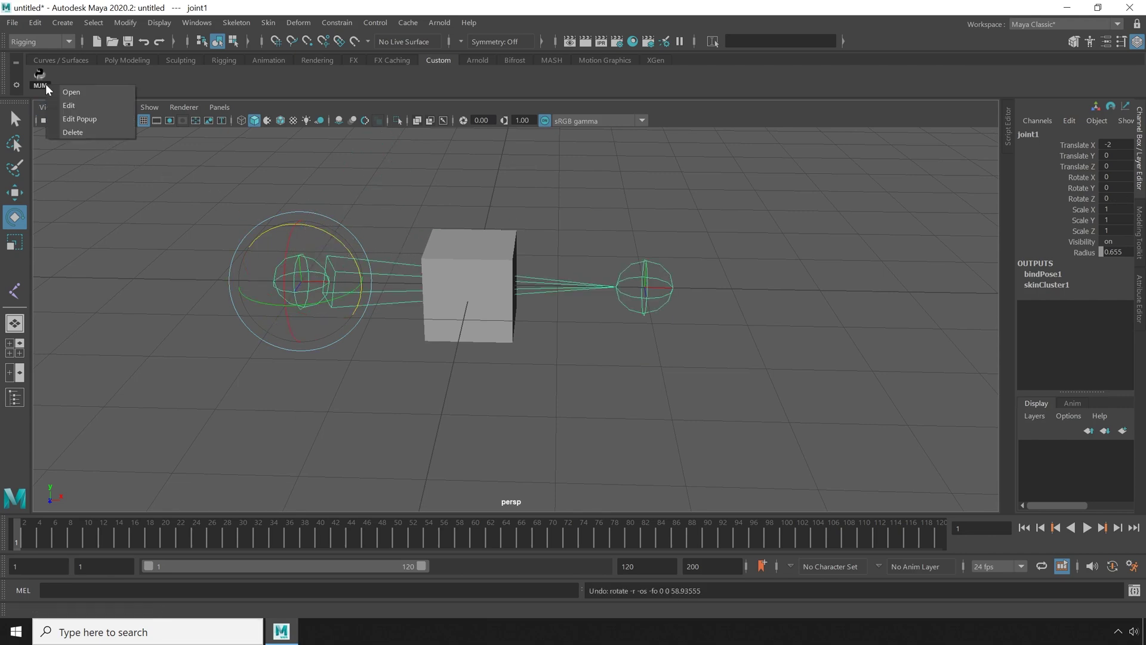
{"action": "left_click", "coordinate": [108, 106]}
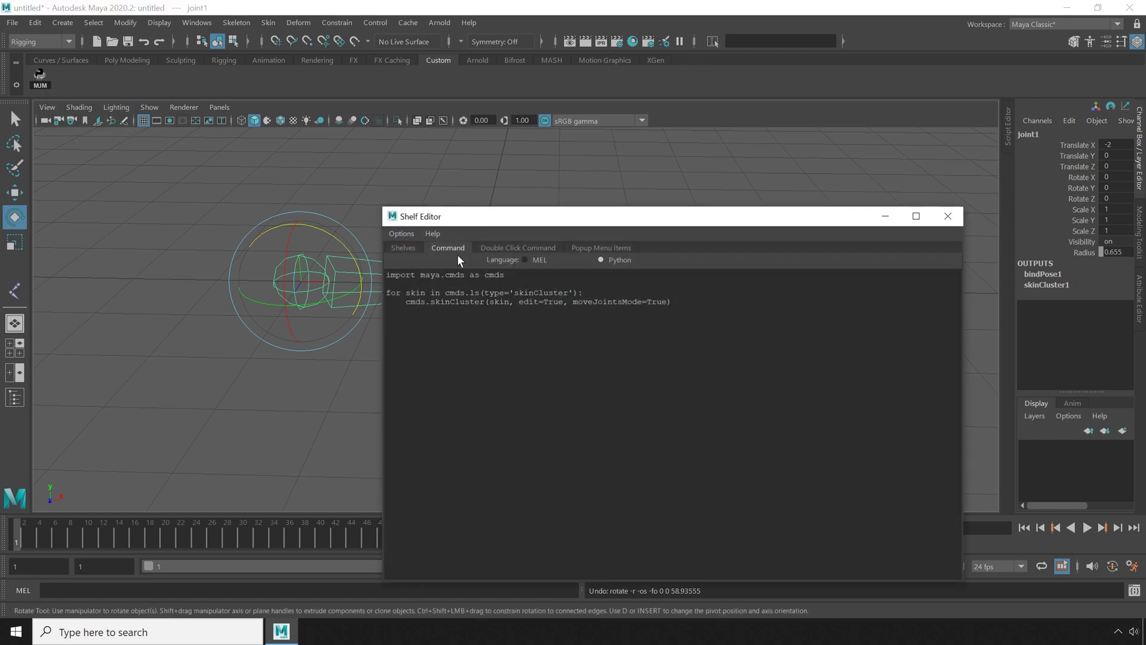
{"action": "key", "text": "ctrl+a"}
{"action": "key", "text": "ctrl+c"}
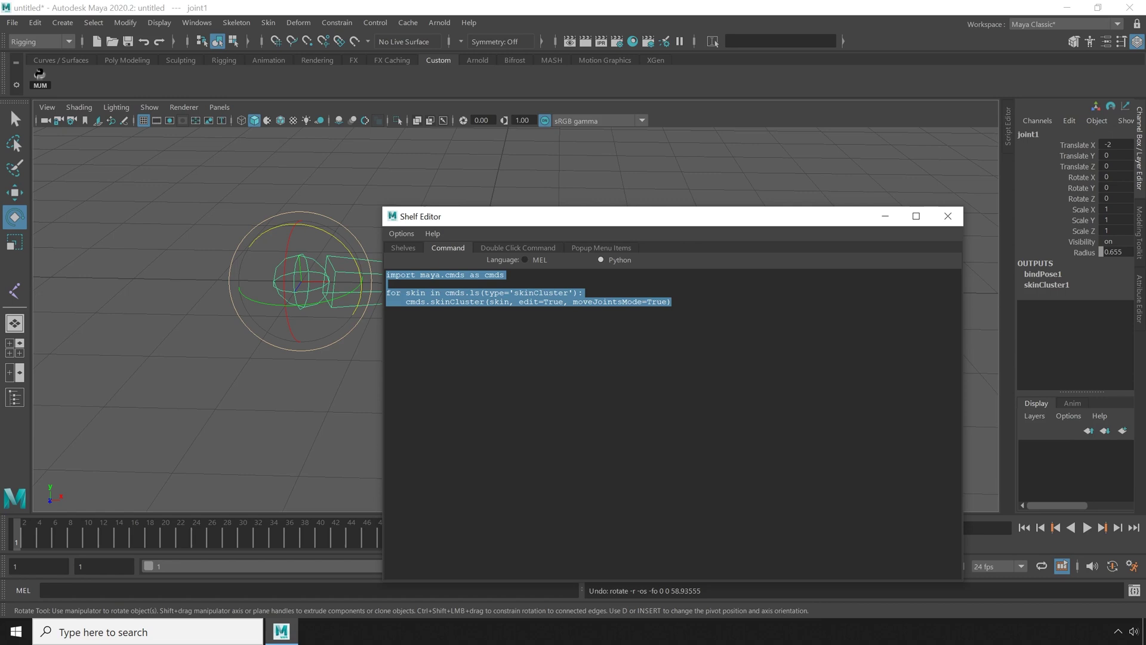
{"action": "left_click", "coordinate": [513, 247]}
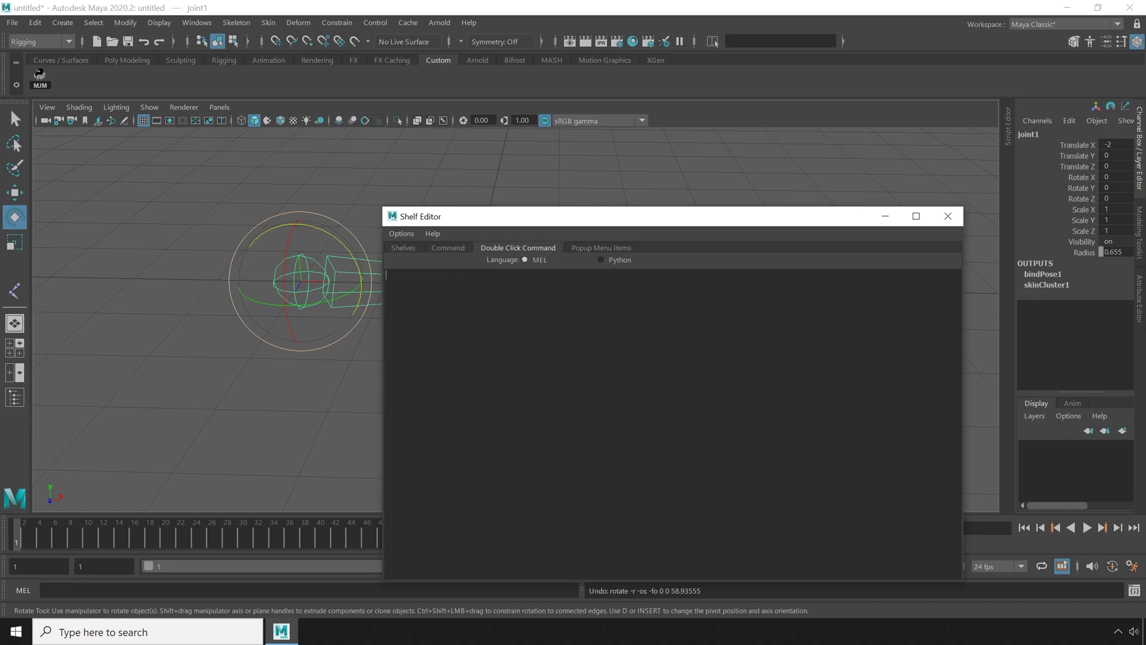
{"action": "left_click", "coordinate": [601, 261]}
{"action": "key", "text": "ctrl+v"}
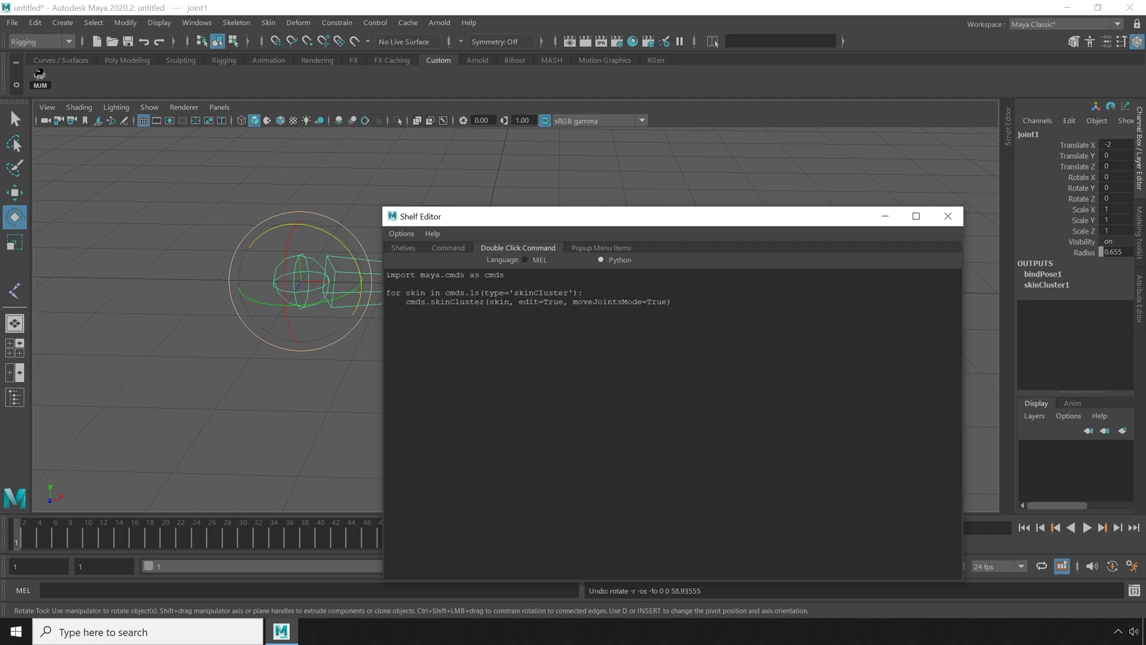
{"action": "double_click", "coordinate": [657, 302]}
{"action": "type", "text": "False"}
Add a popup item 'Enter Move Joints Mode' running the pasted skinCluster script.
{"action": "left_click", "coordinate": [611, 248]}
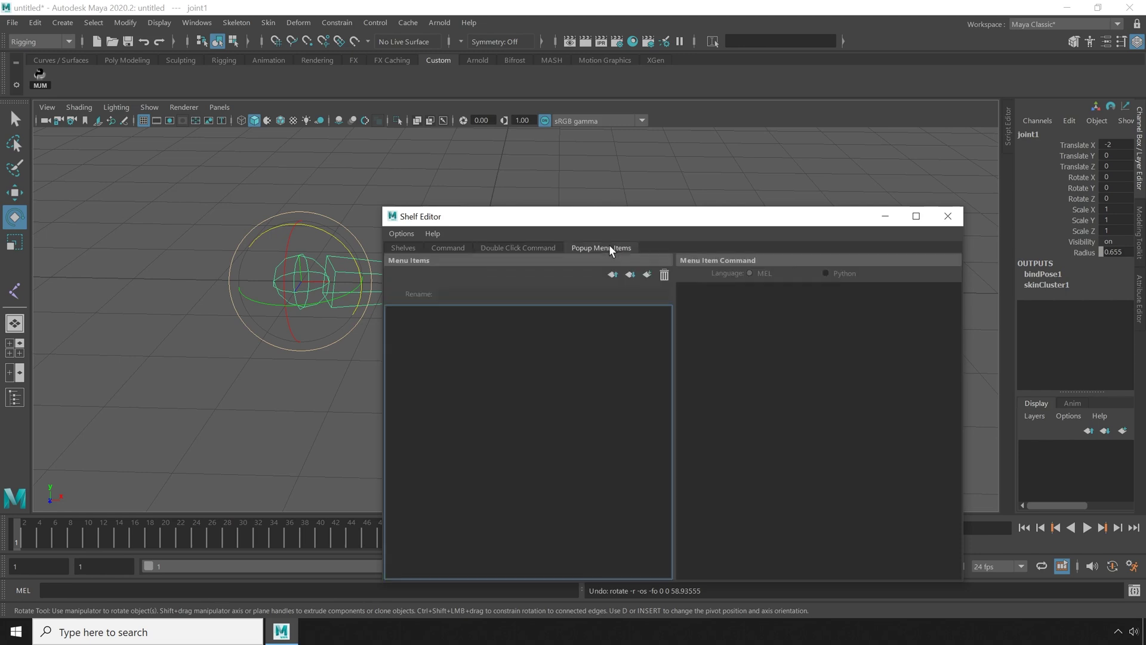
{"action": "left_click", "coordinate": [646, 276]}
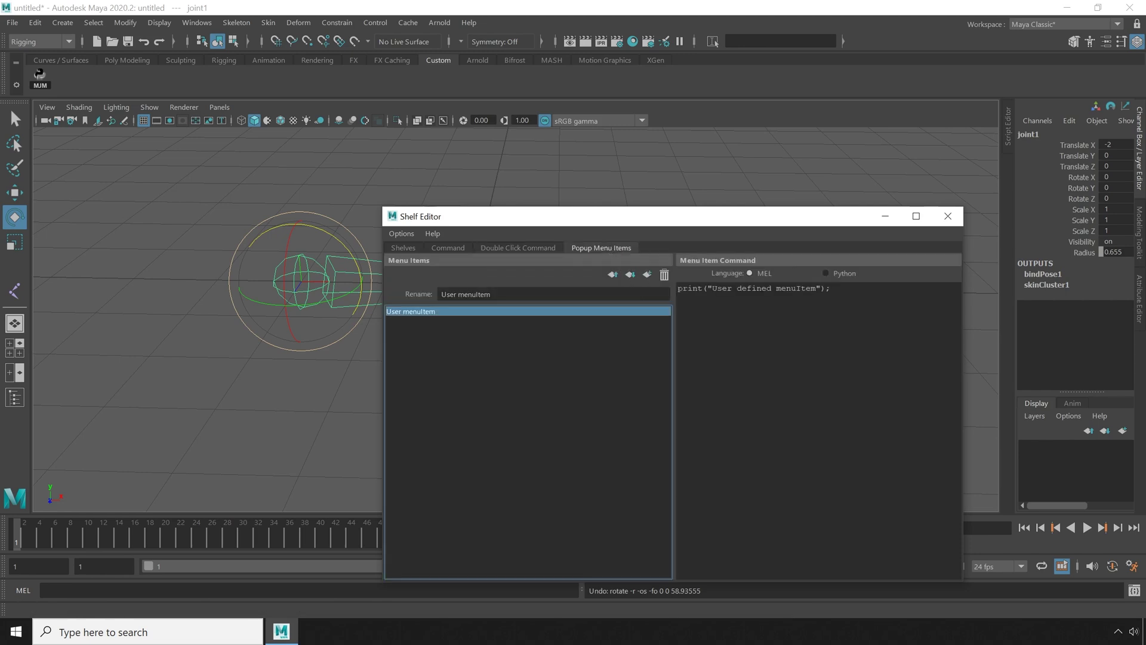
{"action": "type", "text": "Ent"}
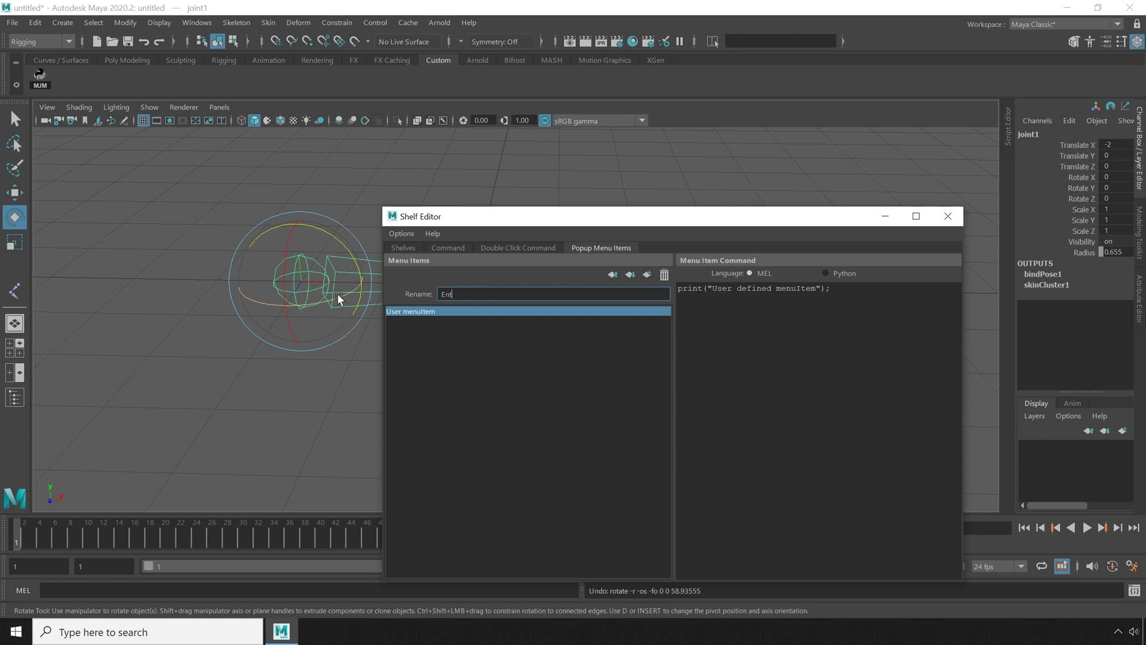
{"action": "type", "text": "er Move Joints Mode"}
{"action": "key", "text": "Return"}
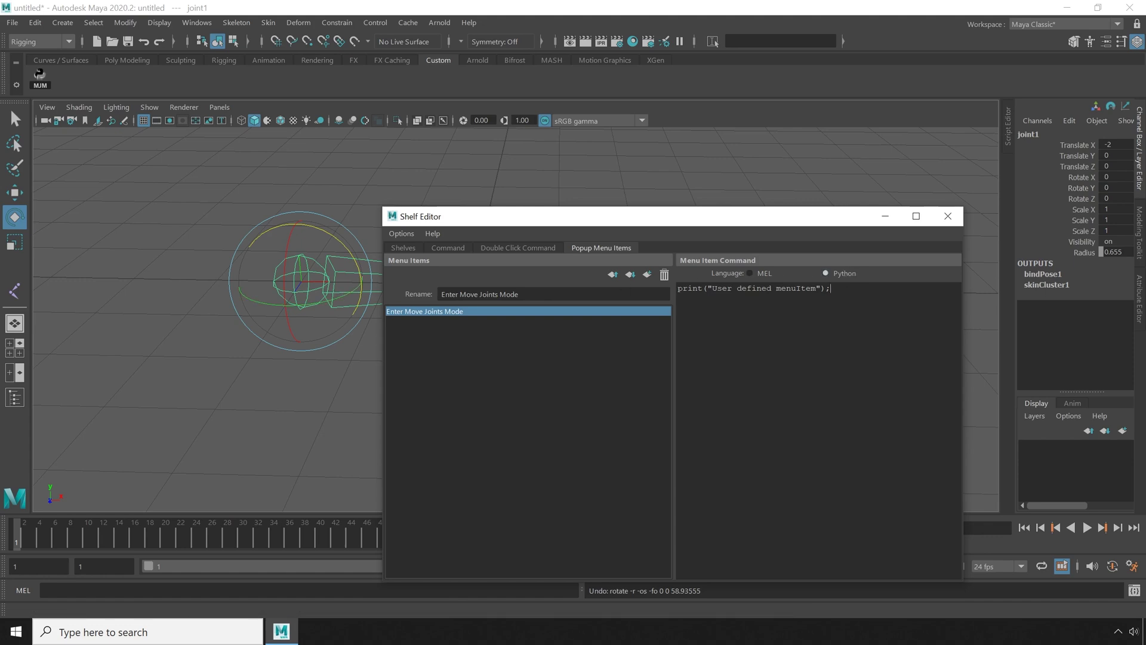
{"action": "left_click_drag", "start_coordinate": [831, 288], "coordinate": [677, 288]}
{"action": "key", "text": "ctrl+v"}
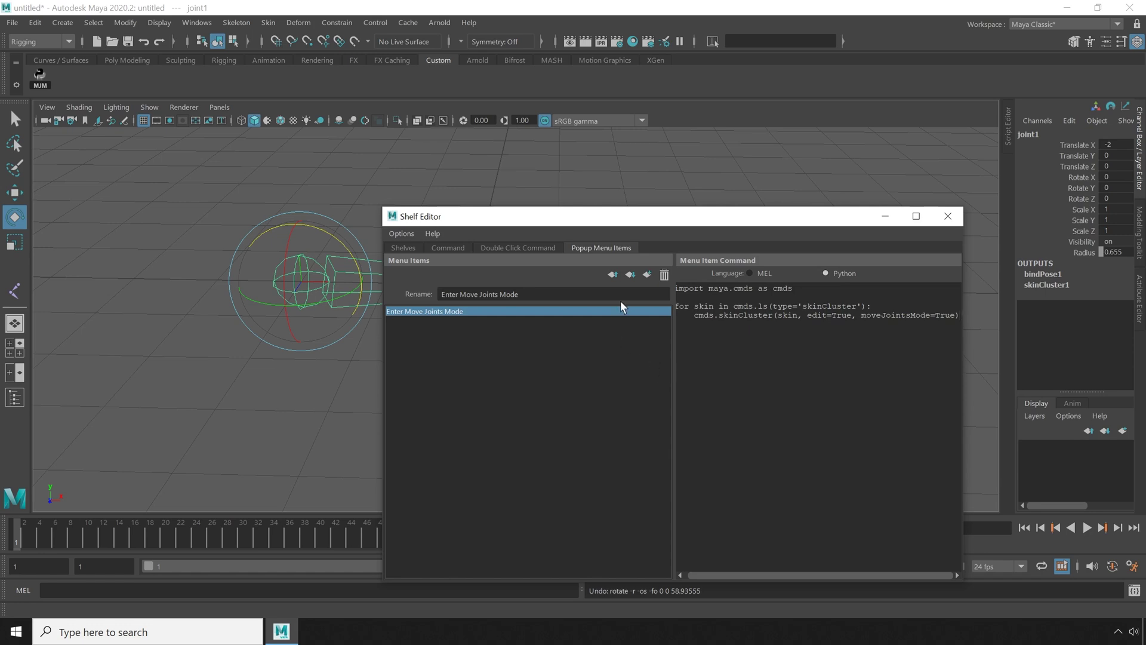
Add a popup item 'Exit Move Joints Mode' running the script with moveJointsMode=False.
{"action": "left_click", "coordinate": [647, 274]}
{"action": "left_click", "coordinate": [491, 293]}
{"action": "key", "text": "ctrl+a"}
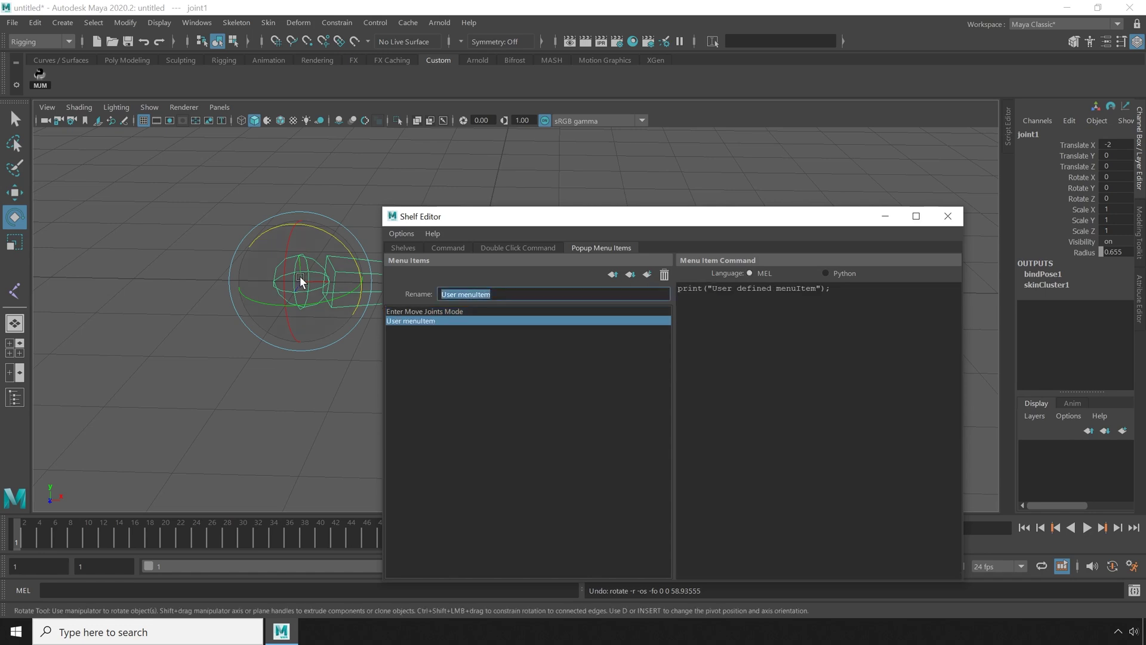
{"action": "type", "text": "Exit Move Joints Mode"}
{"action": "key", "text": "Return"}
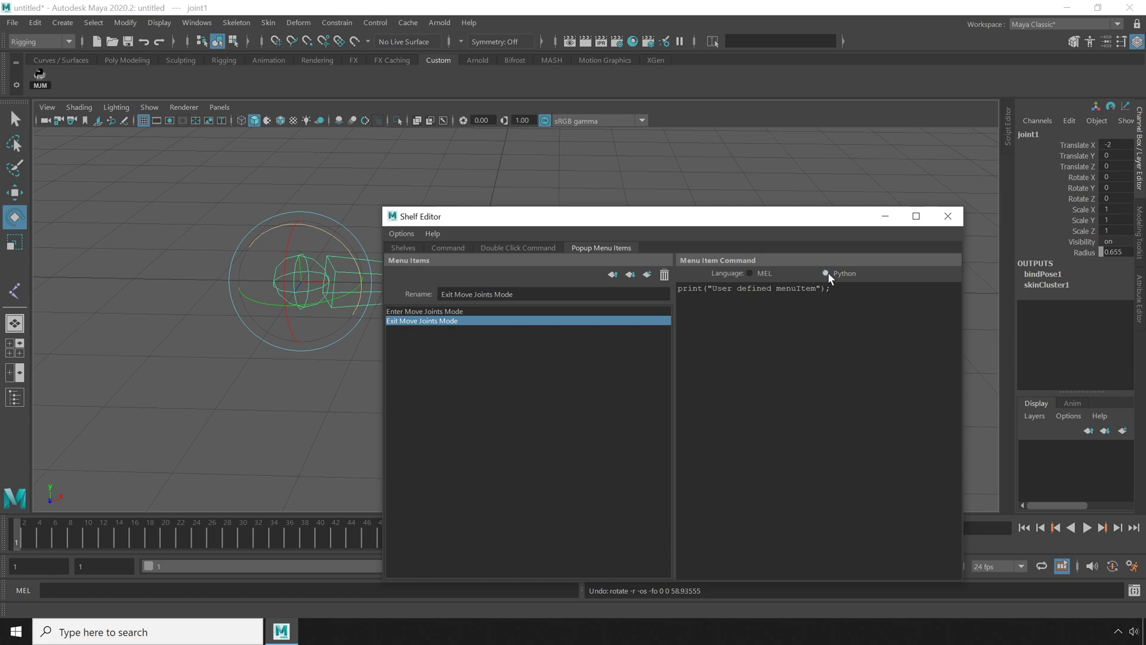
{"action": "key", "text": "ctrl+a"}
{"action": "key", "text": "ctrl+v"}
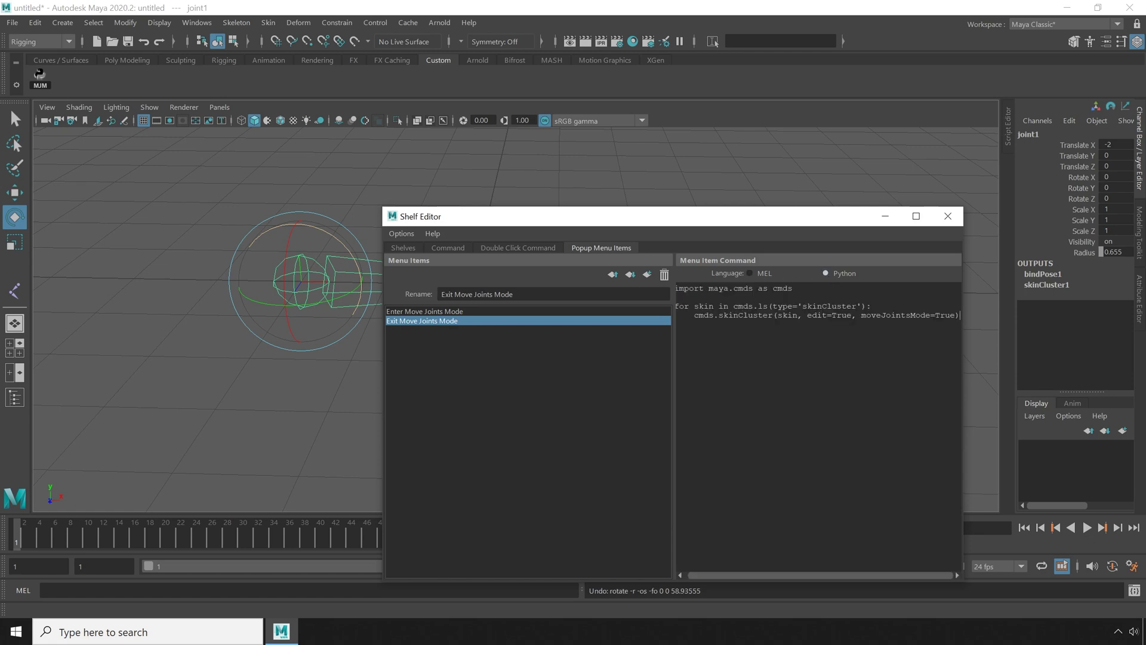
{"action": "double_click", "coordinate": [945, 315]}
{"action": "key", "text": "BackSpace"}
{"action": "type", "text": "False"}
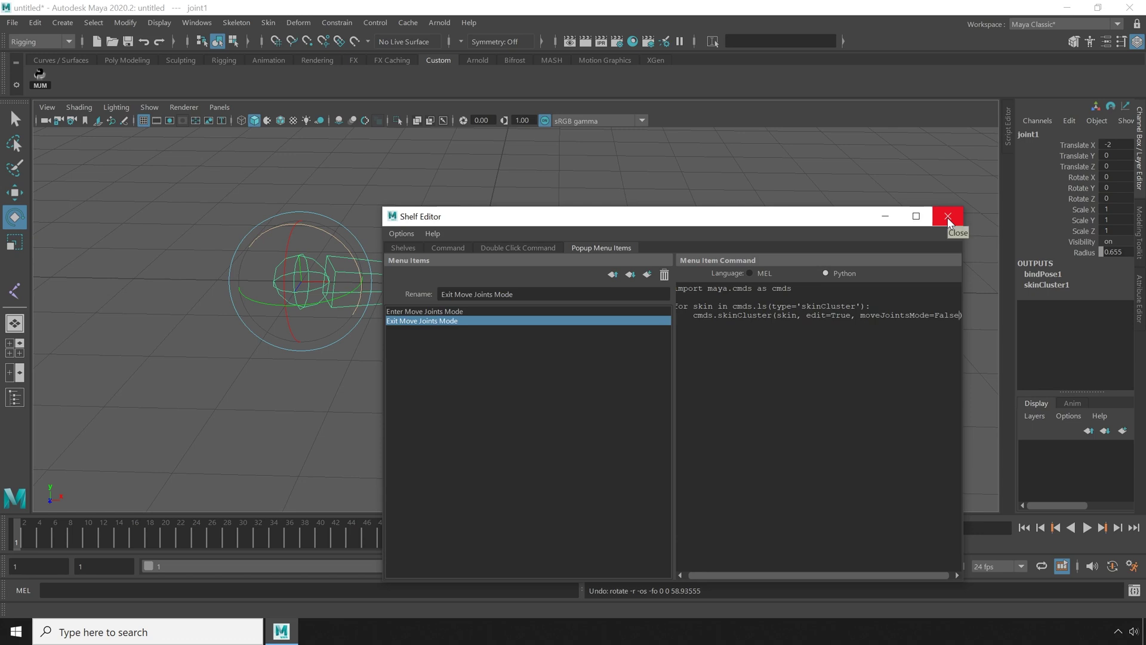
Close the Shelf Editor, then test the popup's Exit item by rotating joint1 and undoing.
{"action": "left_click", "coordinate": [948, 218]}
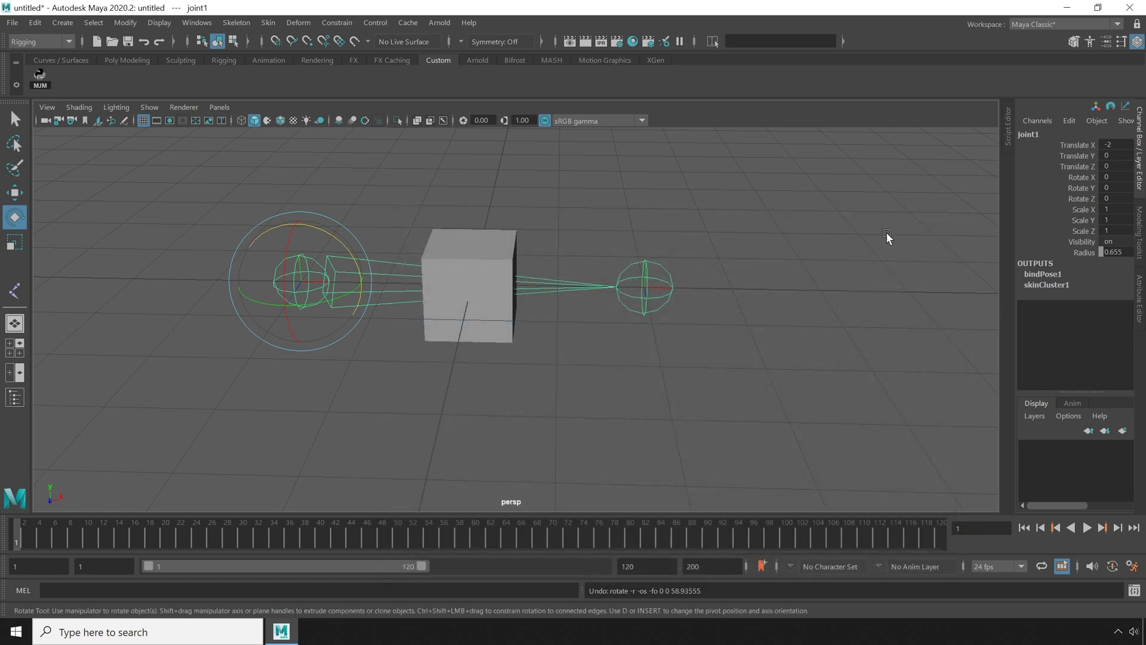
{"action": "right_click", "coordinate": [40, 83]}
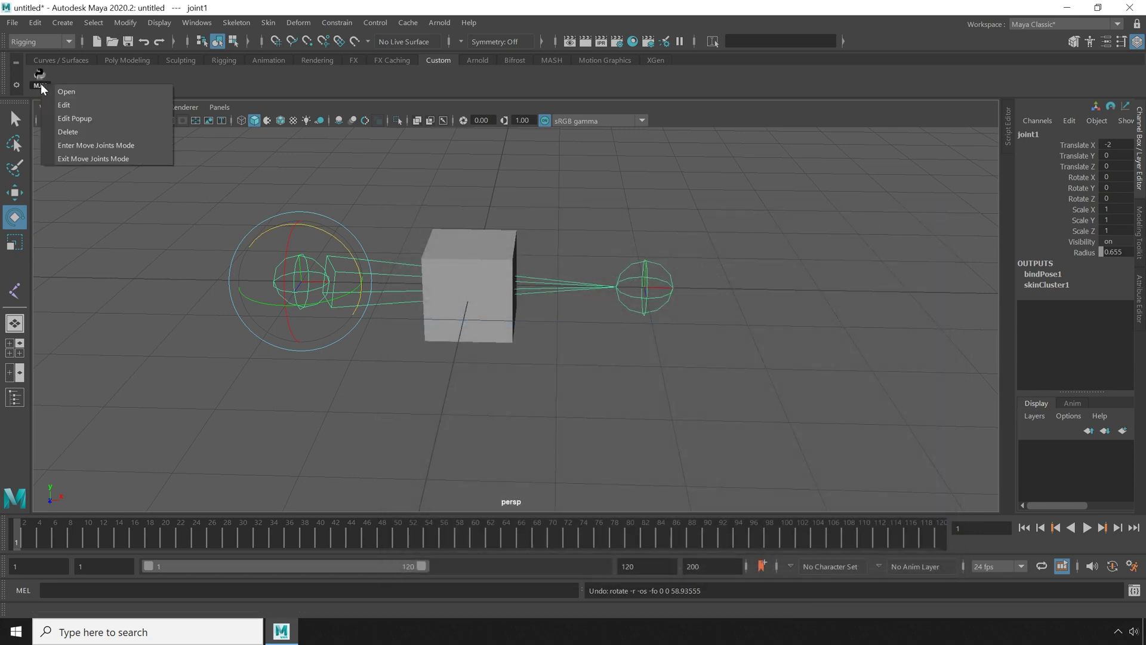
{"action": "left_click", "coordinate": [119, 160]}
{"action": "left_click_drag", "start_coordinate": [359, 271], "coordinate": [346, 311]}
{"action": "key", "text": "ctrl+z"}
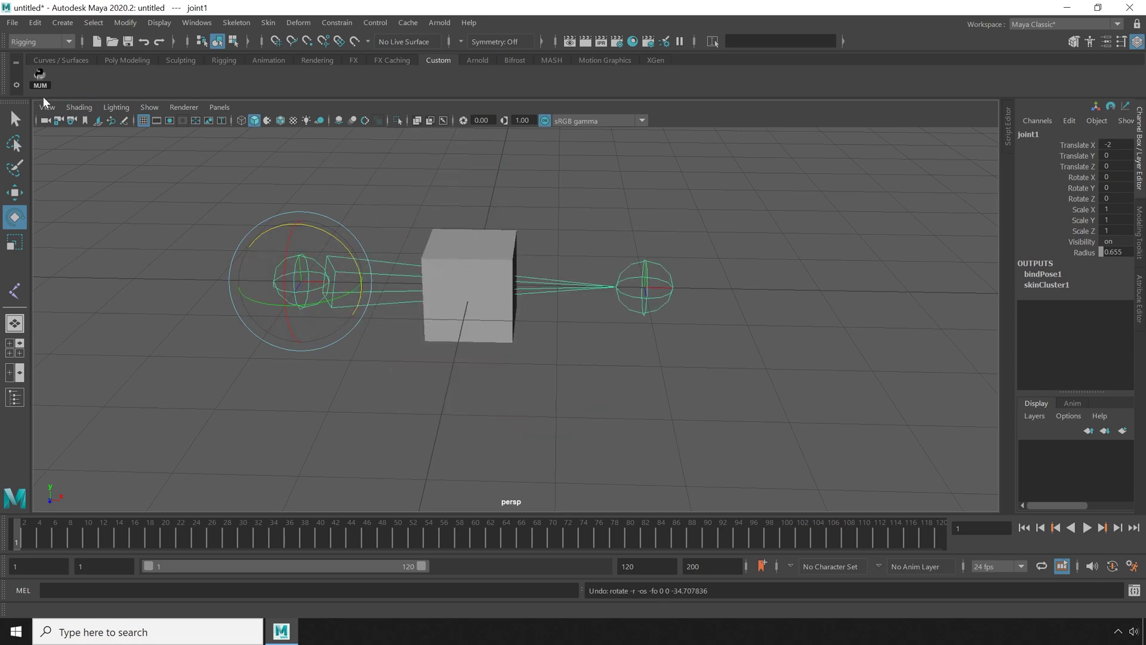
Choose Enter Move Joints Mode from the MJM popup, test-rotate joint1, then undo.
{"action": "right_click", "coordinate": [40, 76]}
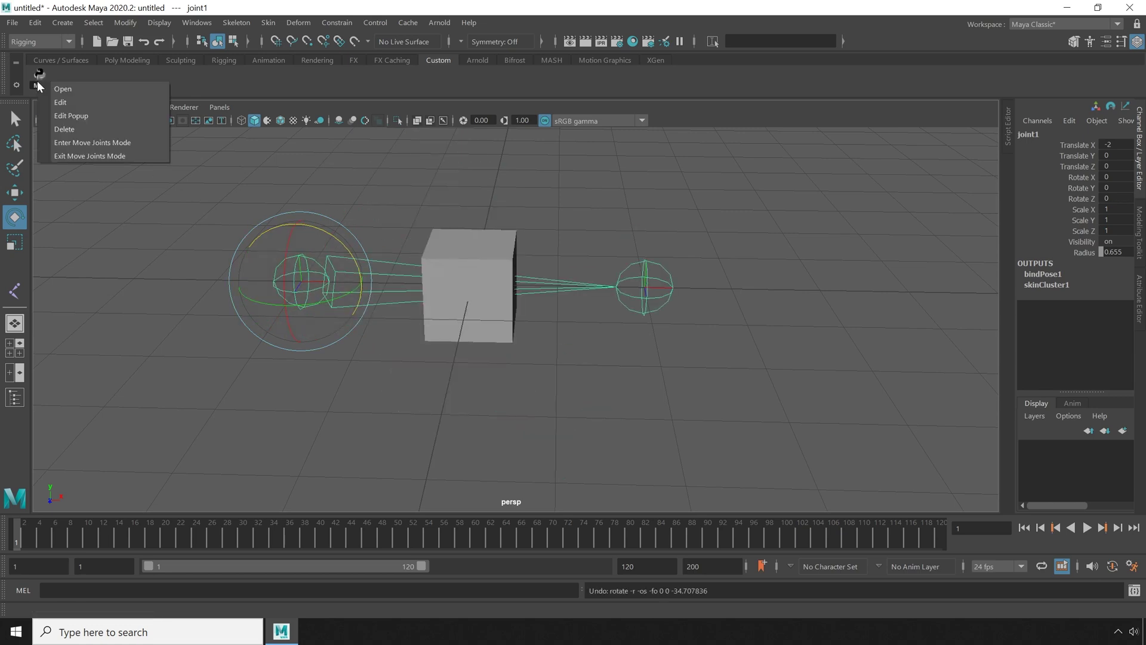
{"action": "left_click", "coordinate": [88, 141]}
{"action": "left_click_drag", "start_coordinate": [354, 260], "coordinate": [335, 224]}
{"action": "key", "text": "ctrl+z"}
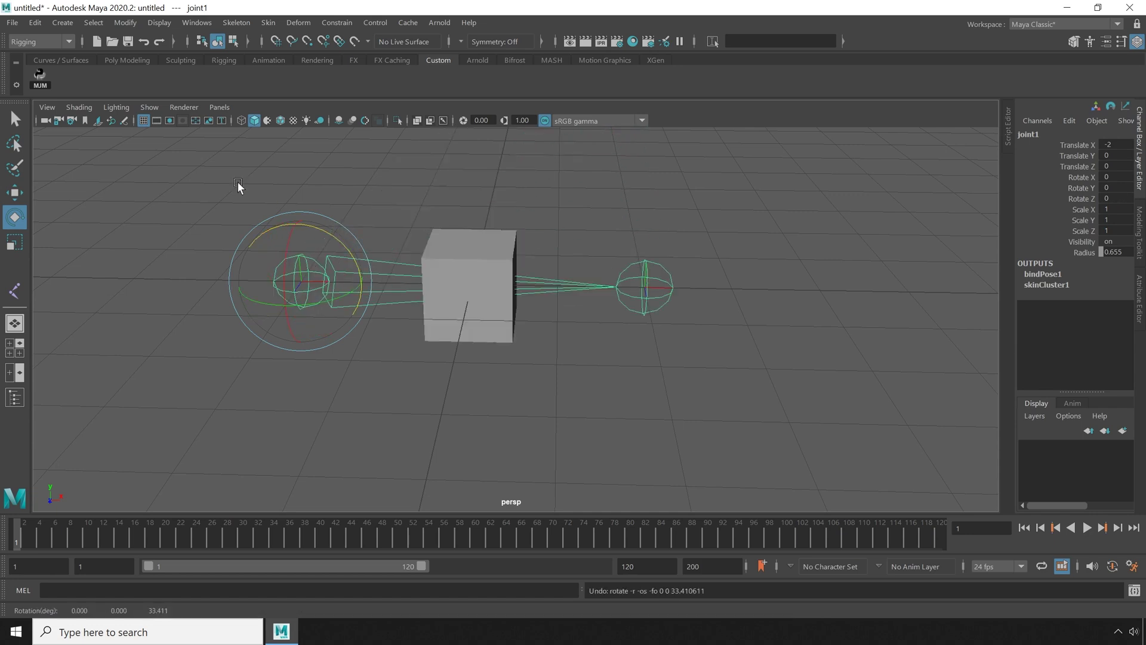
Enter move-joints mode with MJM, rotate joint1 to 58.396 in Z, and test-move it.
{"action": "left_click", "coordinate": [33, 79]}
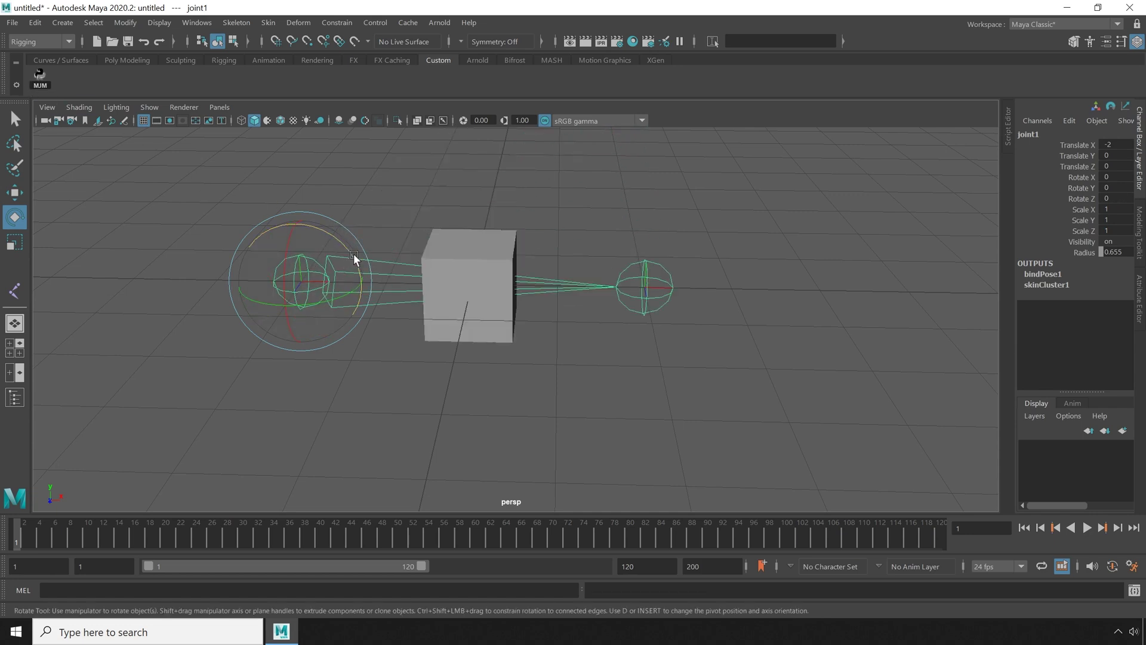
{"action": "left_click_drag", "start_coordinate": [354, 258], "coordinate": [307, 197]}
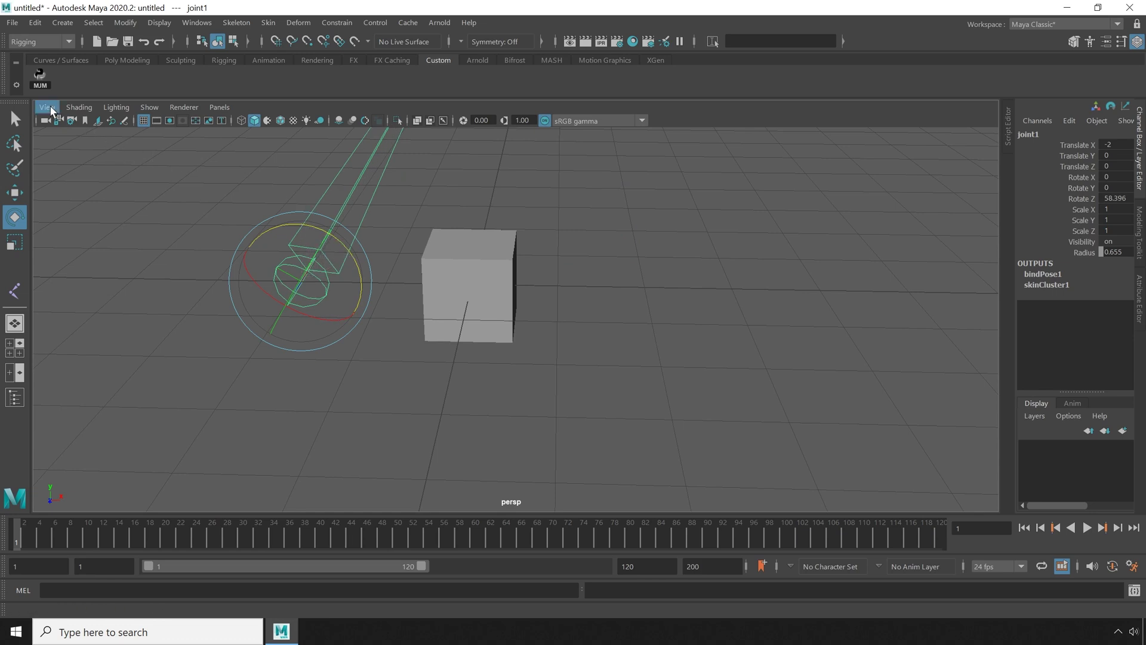
{"action": "key", "text": "w"}
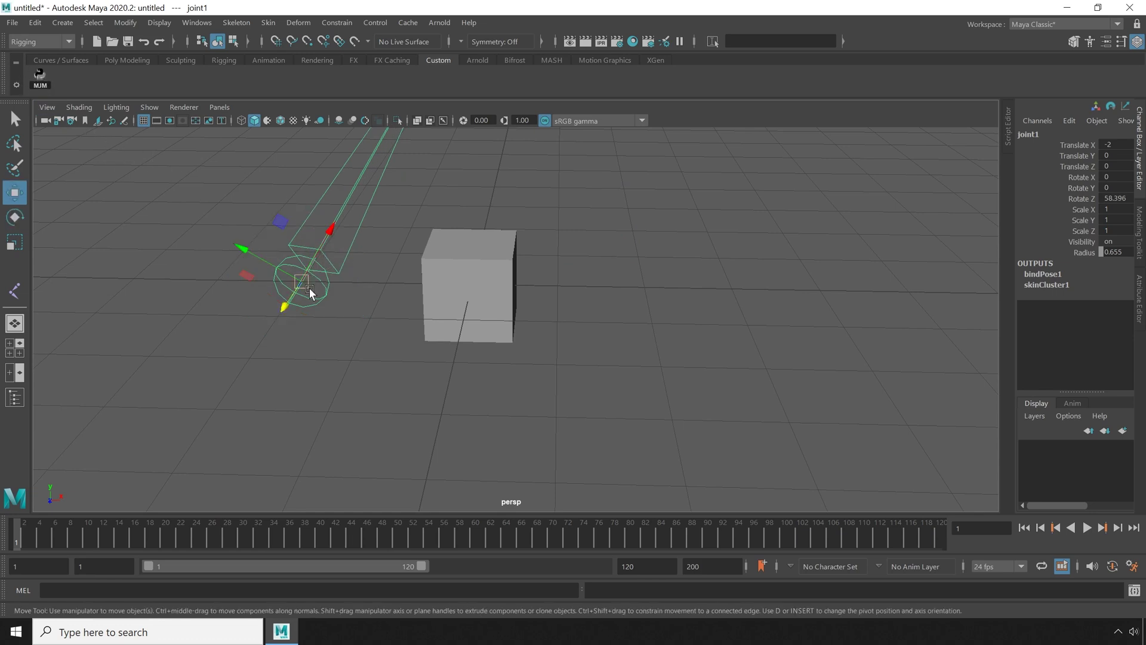
{"action": "left_click_drag", "start_coordinate": [309, 287], "coordinate": [600, 424]}
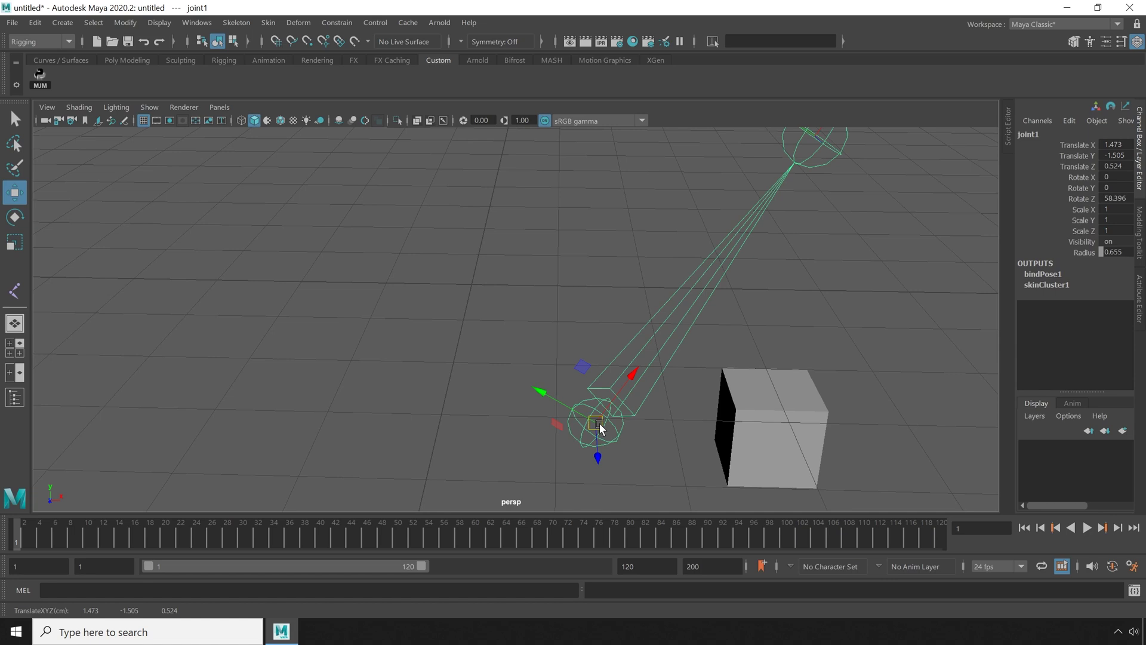
{"action": "key", "text": "ctrl+z"}
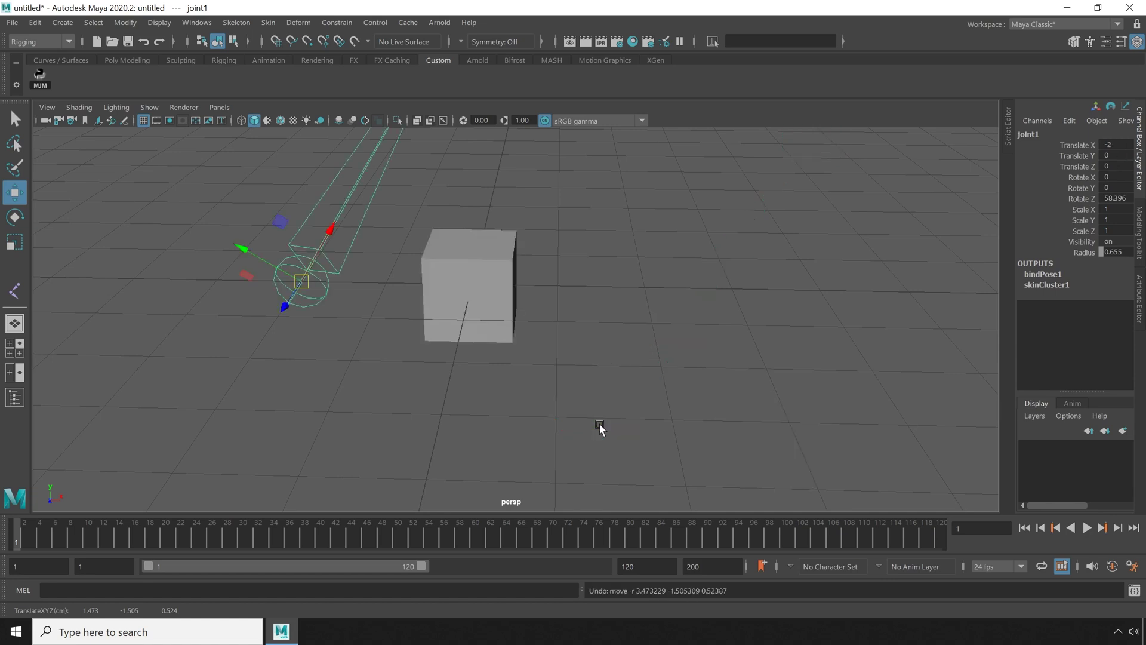
Replace the Enter Move Joints Mode item's print line with the moveJointsMode=True skinCluster script.
{"action": "right_click", "coordinate": [39, 76]}
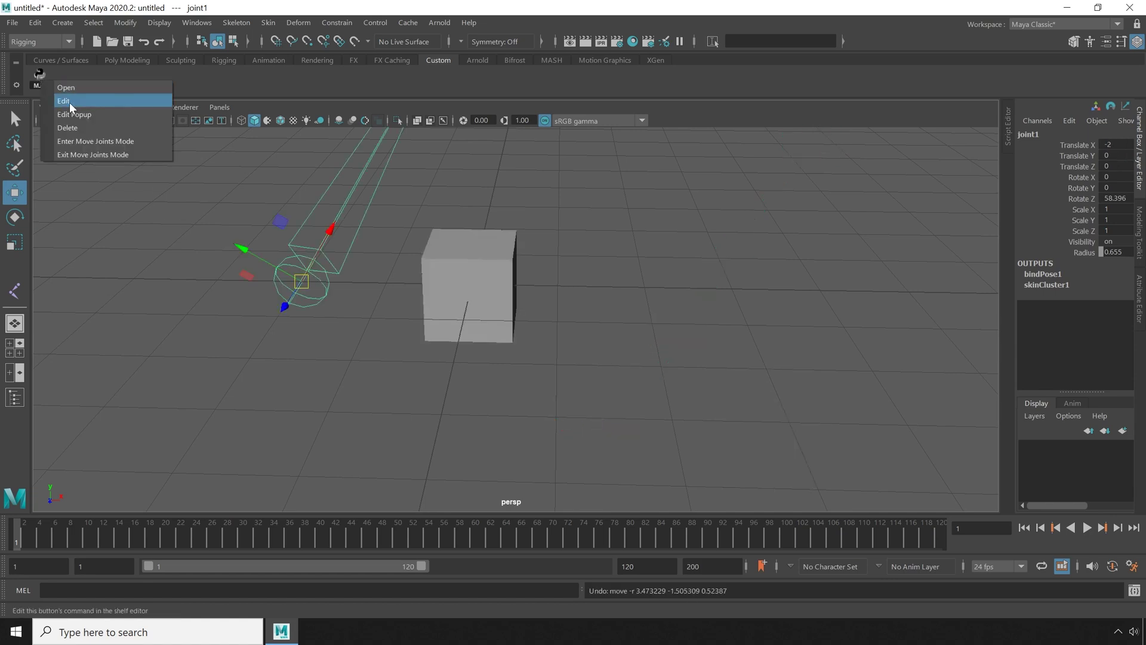
{"action": "left_click", "coordinate": [69, 102]}
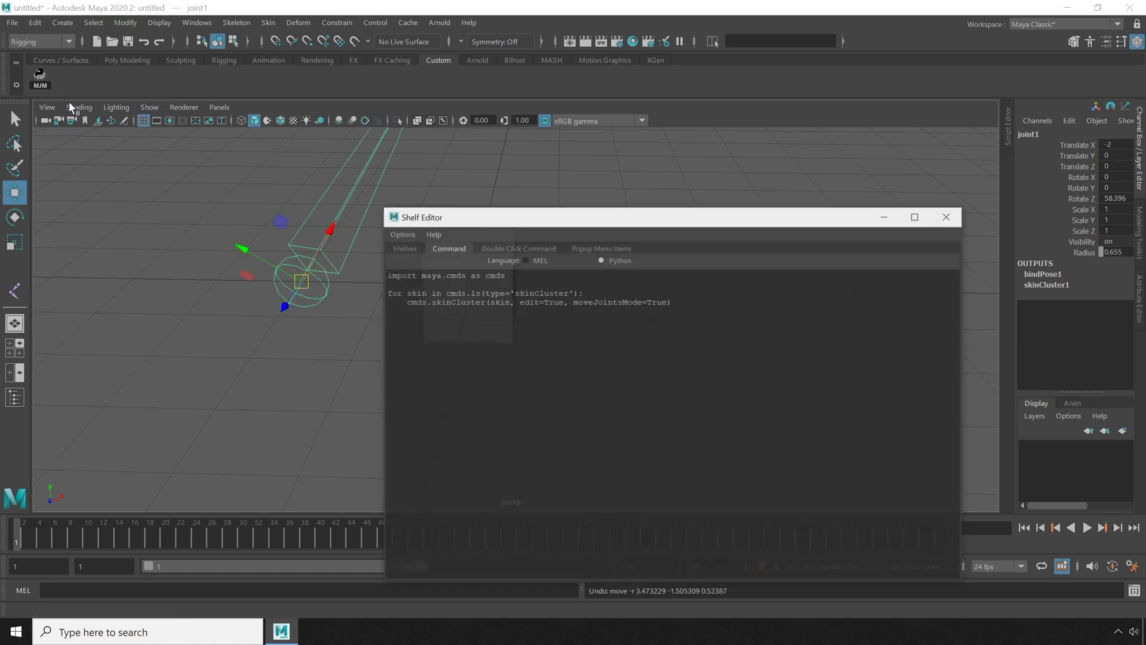
{"action": "left_click", "coordinate": [600, 249]}
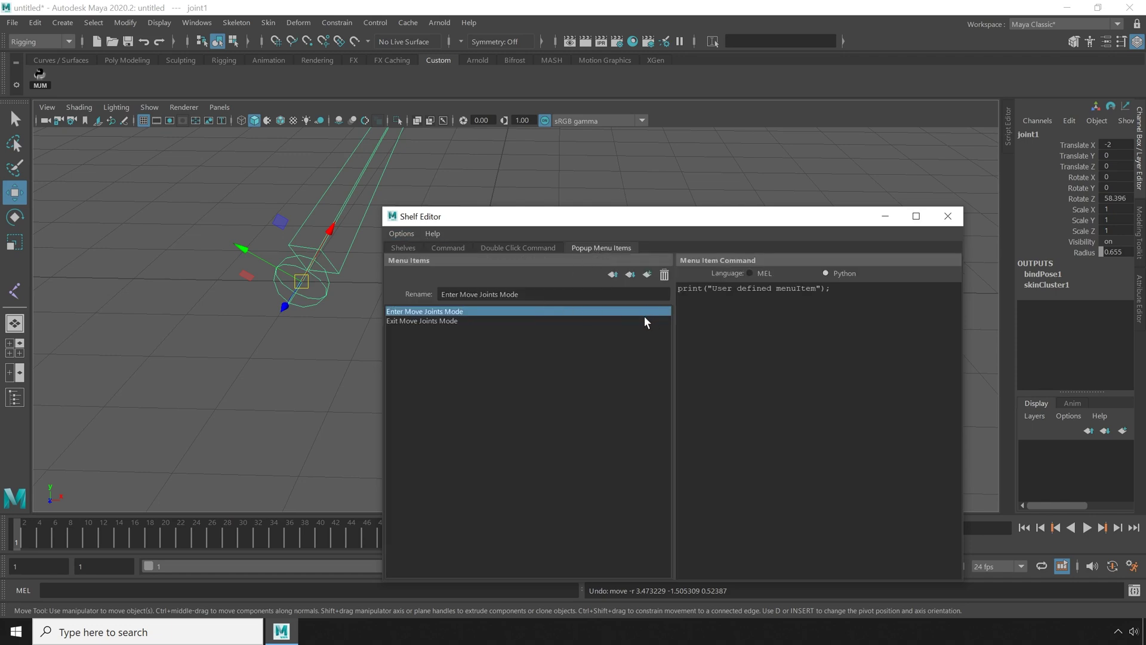
{"action": "left_click_drag", "start_coordinate": [831, 289], "coordinate": [432, 278]}
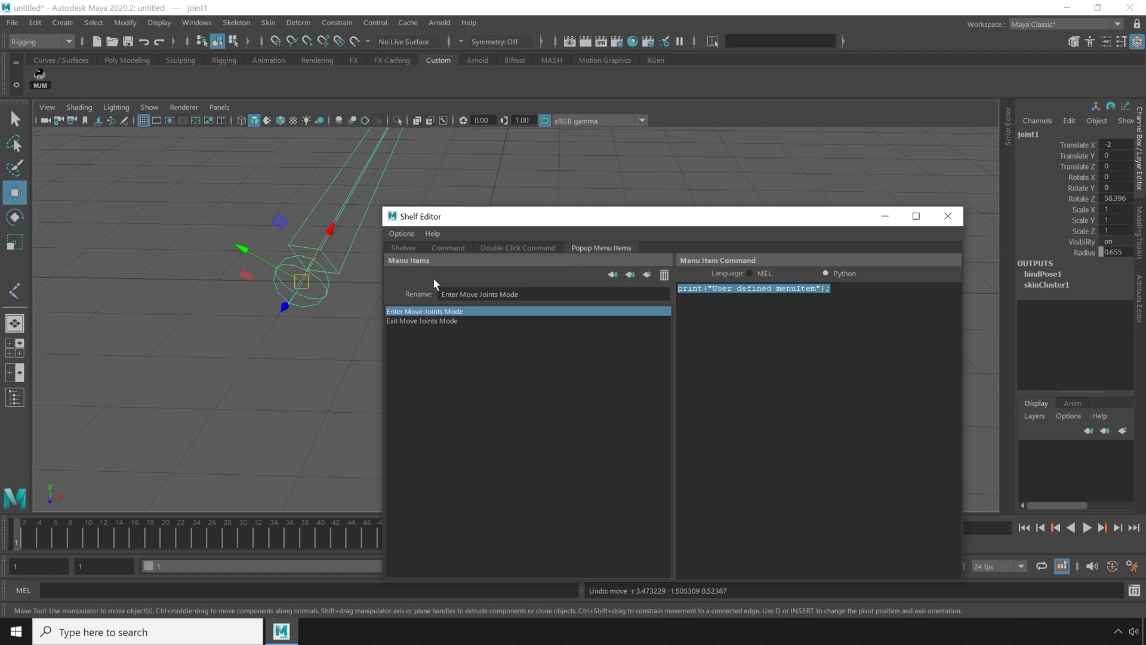
{"action": "type", "text": "import maya.cmds as cmds  for skin in cmds.ls(type='skinCluster'):     cmds.skinCluster(skin, edit=True, moveJointsMode=True)"}
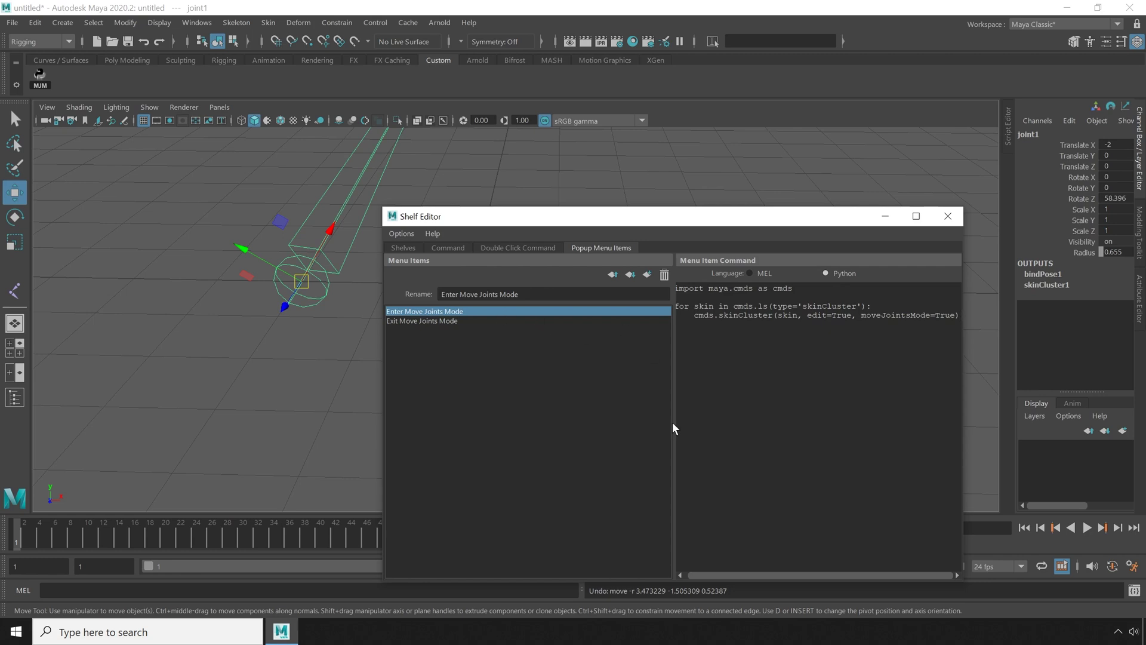
{"action": "left_click", "coordinate": [950, 217]}
Reselect joint1, enter move-joints mode from the popup, and test-move the joint, then undo.
{"action": "left_click", "coordinate": [782, 302]}
{"action": "key", "text": "ctrl+z"}
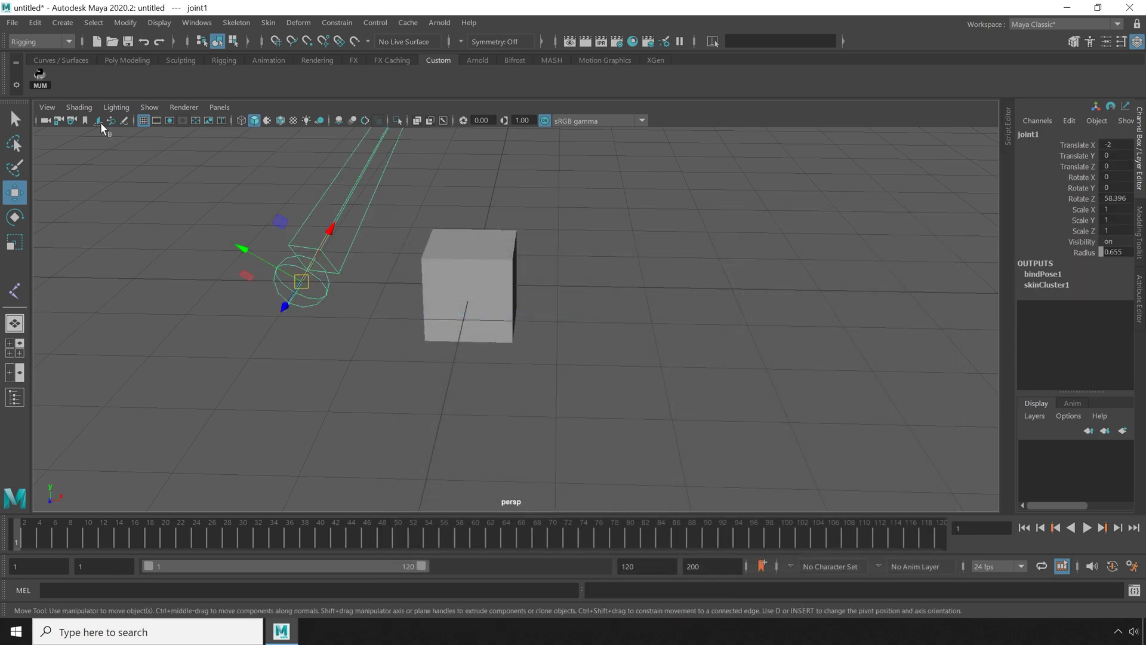
{"action": "right_click", "coordinate": [40, 81]}
{"action": "left_click", "coordinate": [98, 143]}
{"action": "left_click_drag", "start_coordinate": [309, 283], "coordinate": [167, 356]}
{"action": "key", "text": "ctrl+z"}
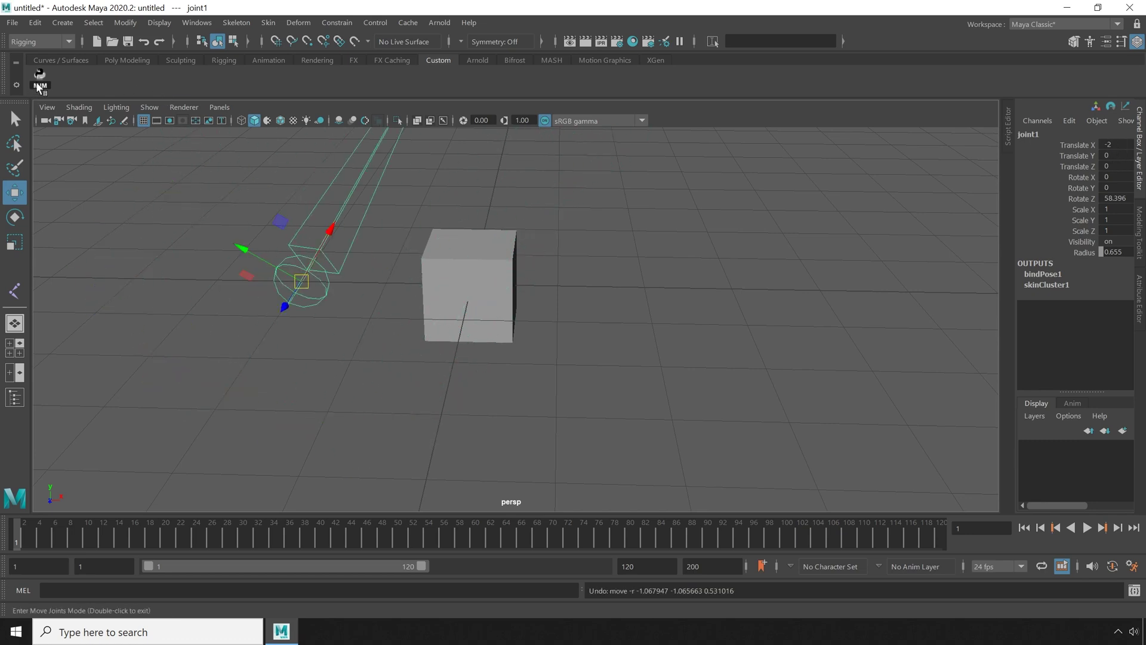